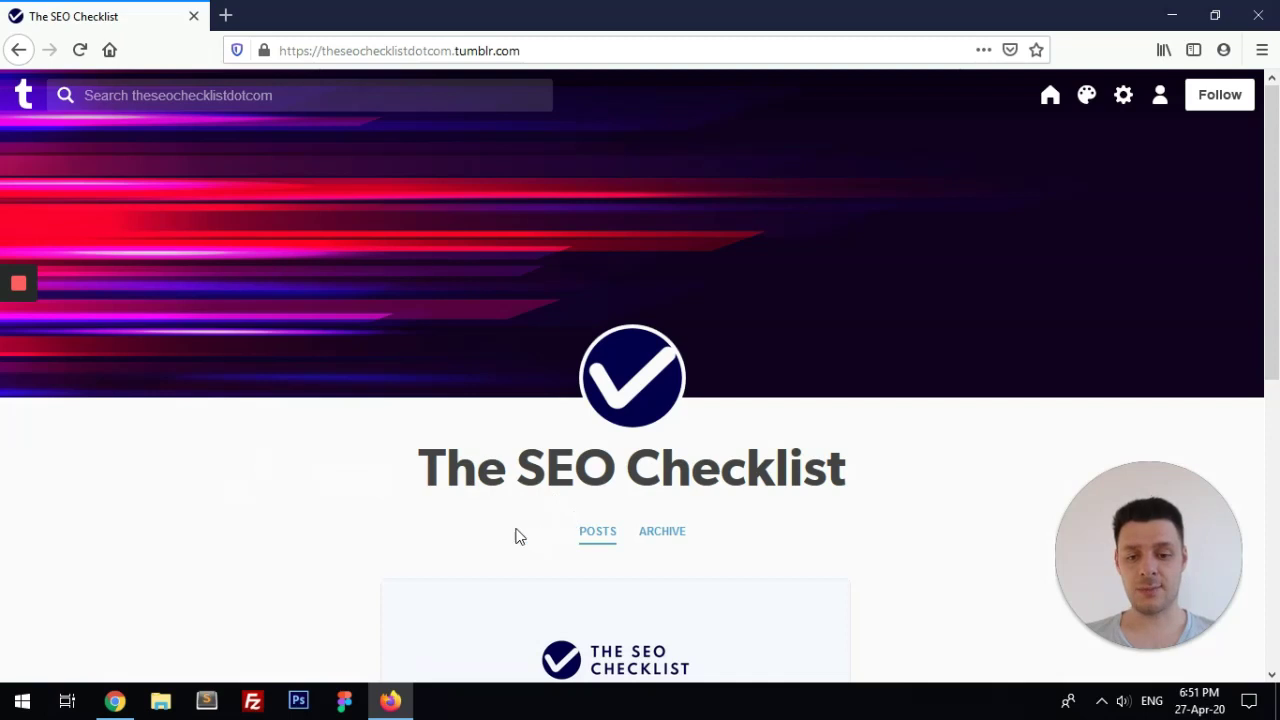
drag(393, 472, 351, 434)
click(837, 543)
drag(883, 557, 914, 580)
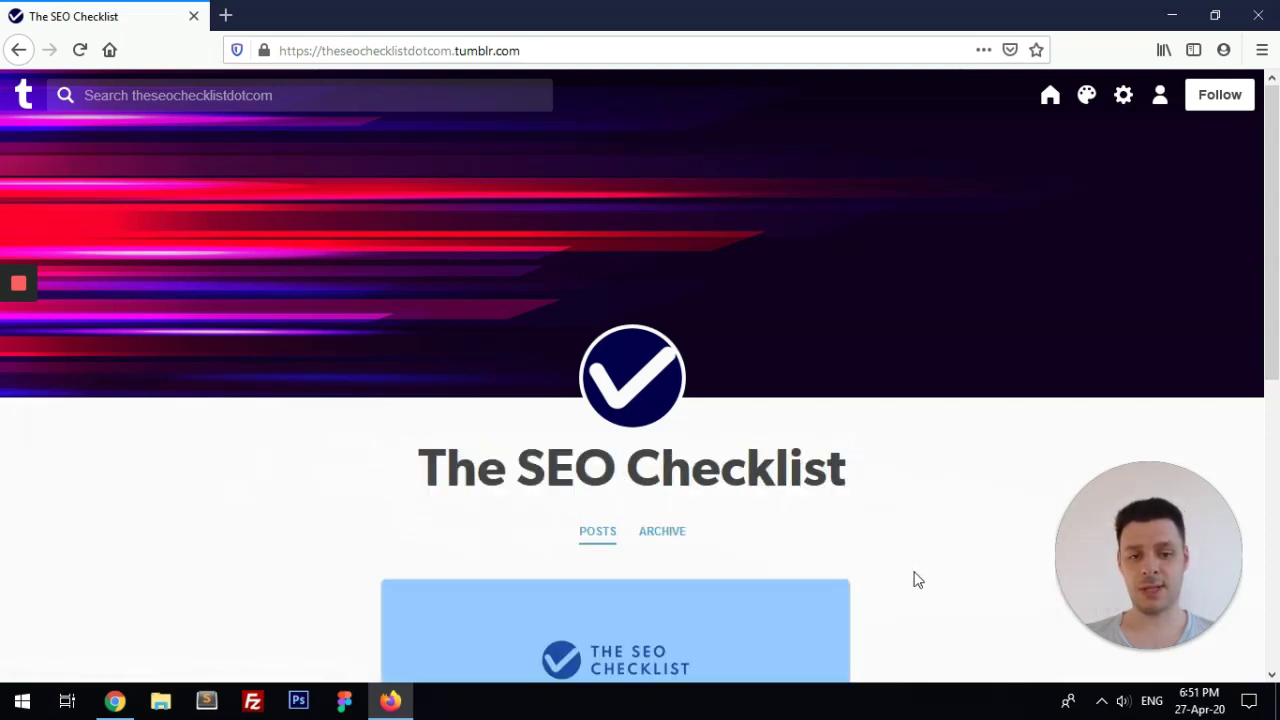
click(922, 518)
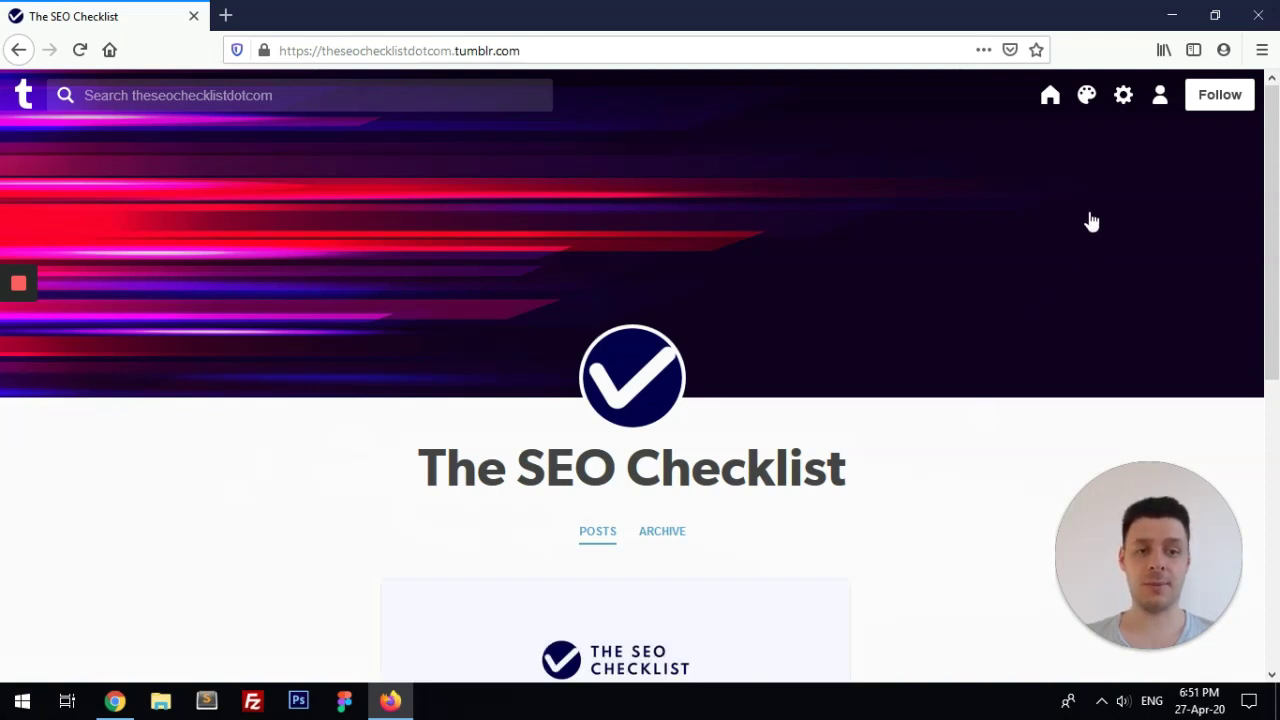
- Open the blog's theme customization page and place the cursor in the empty Description field
click(1087, 98)
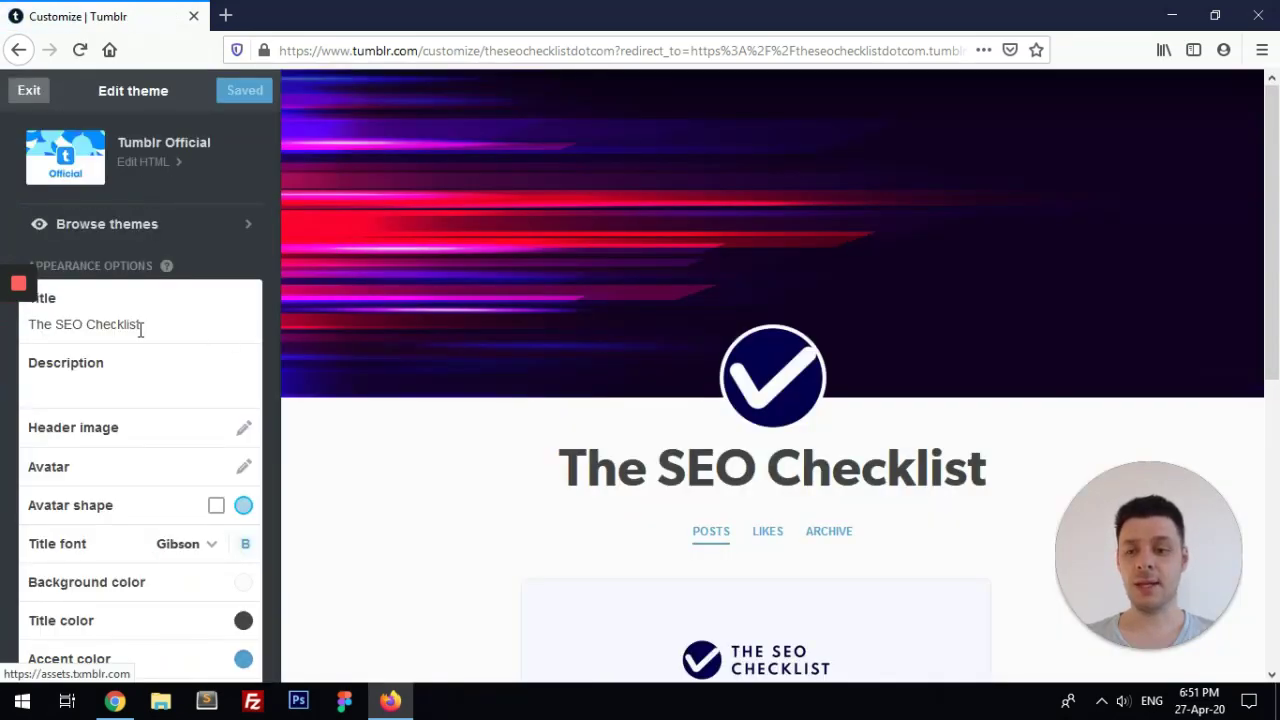
click(160, 328)
click(108, 390)
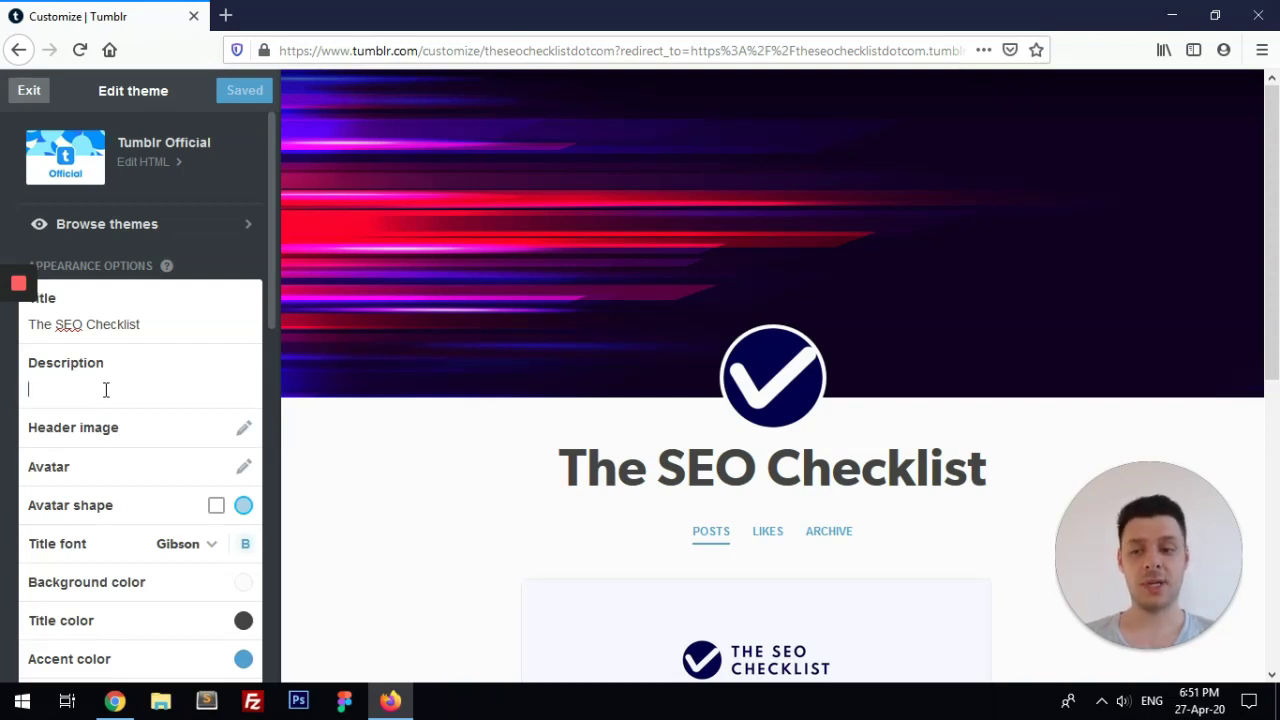
text(dsa)
key(BackSpace)
key(BackSpace)
key(BackSpace)
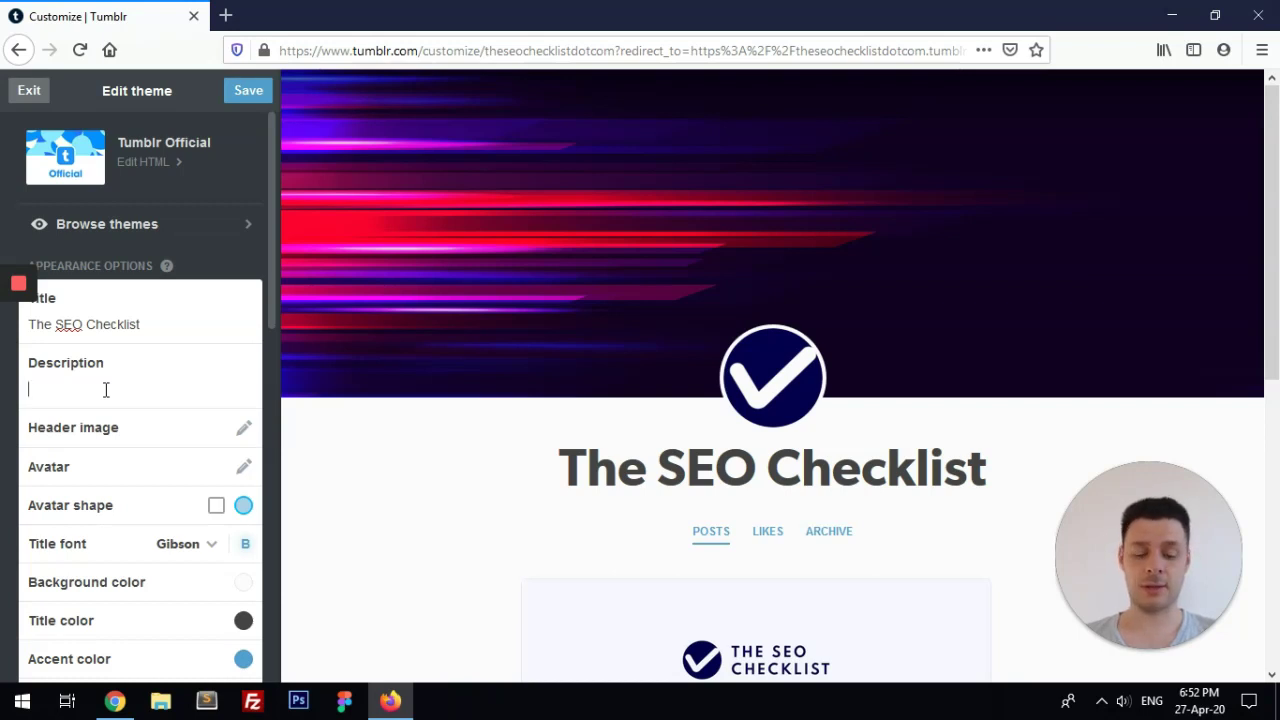
- Enter "Your actionable step-by-step SEO framework. Download it at" as the beginning of the blog description
text(Your )
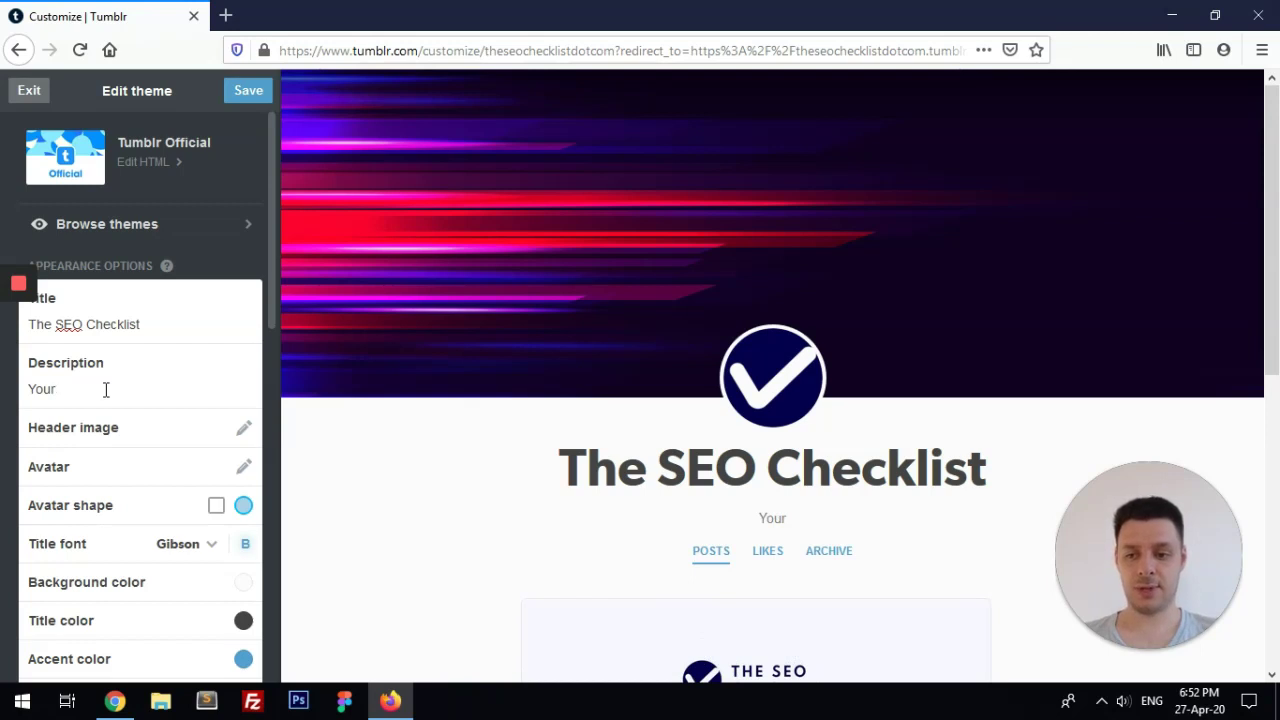
text(actionable s)
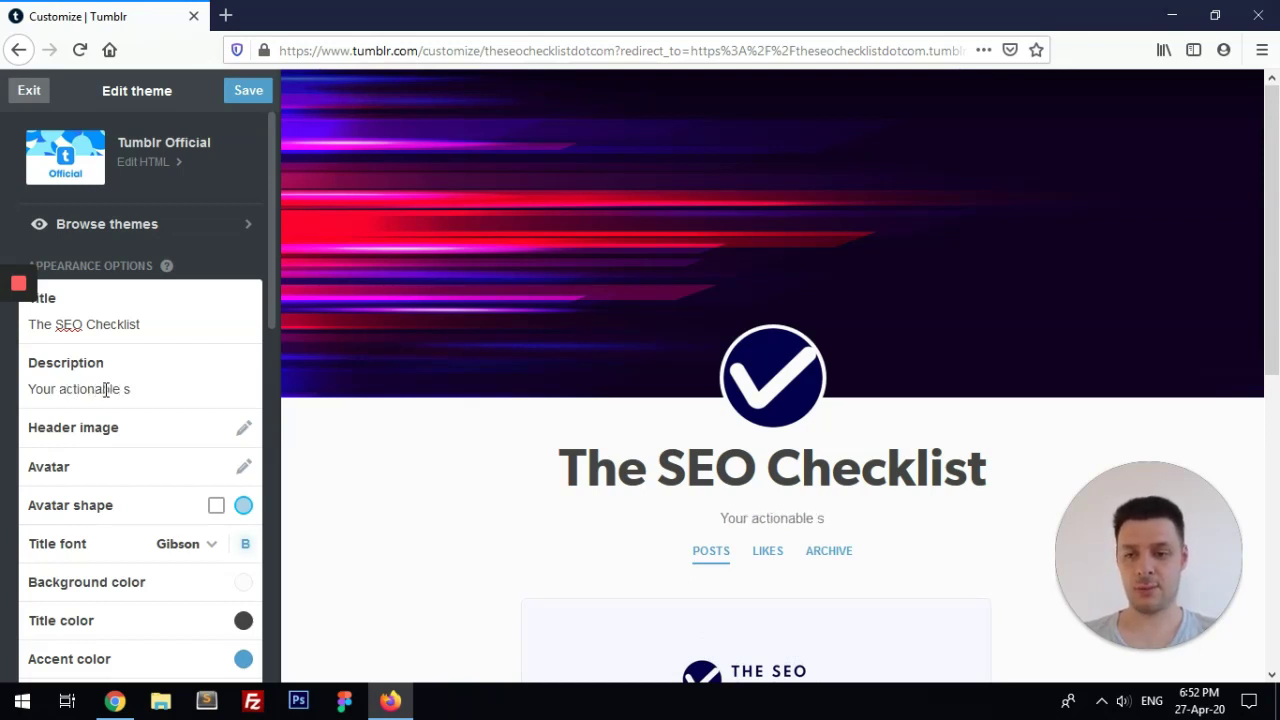
text(tep-g)
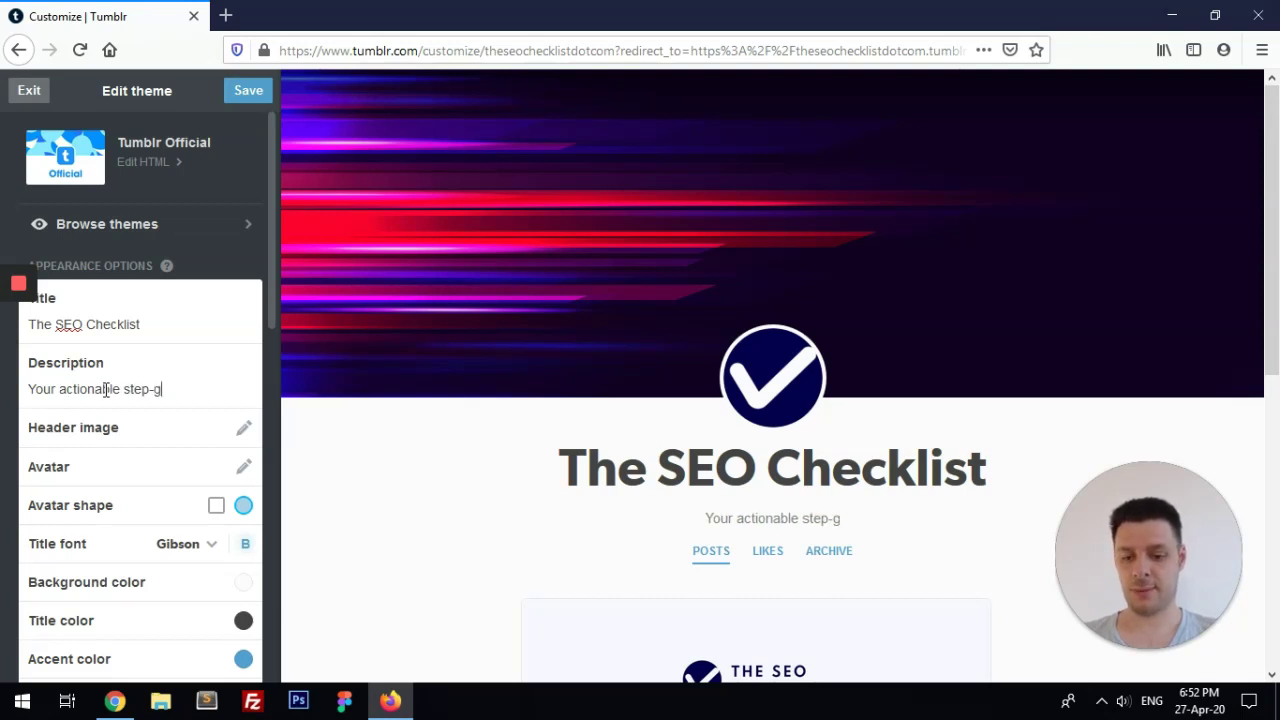
key(BackSpace)
text(by-step)
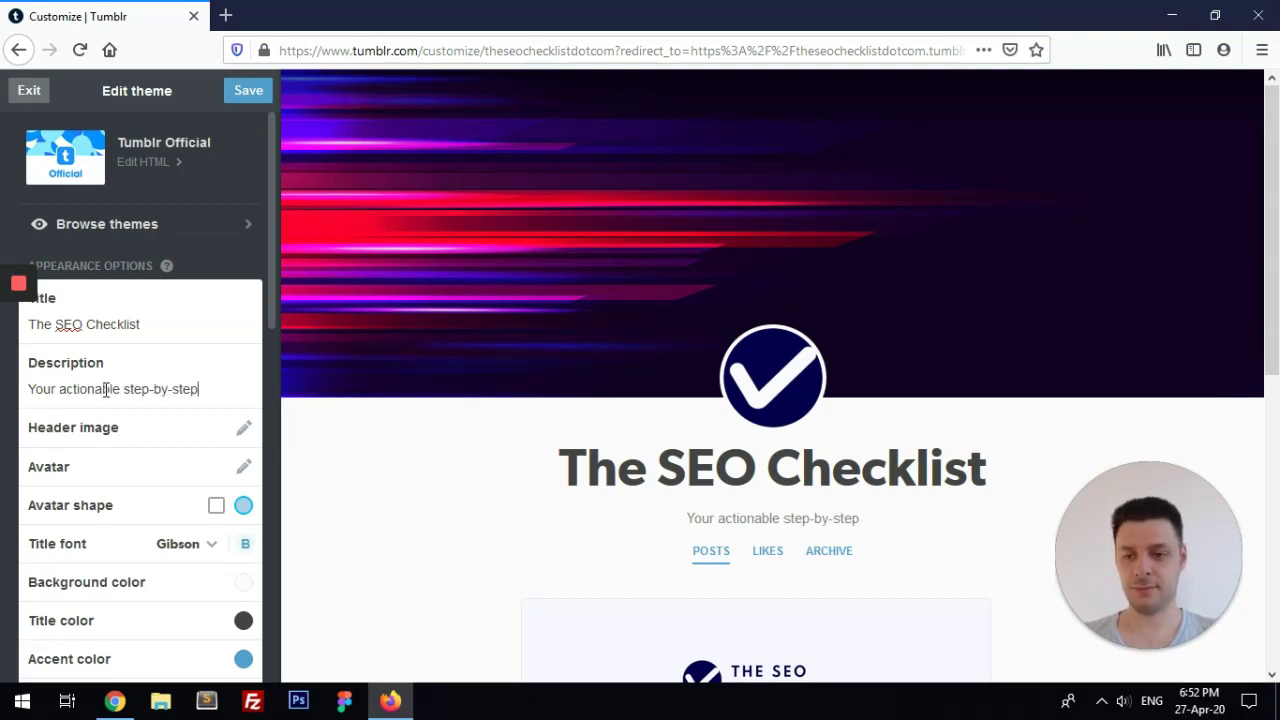
text( SEO framework.)
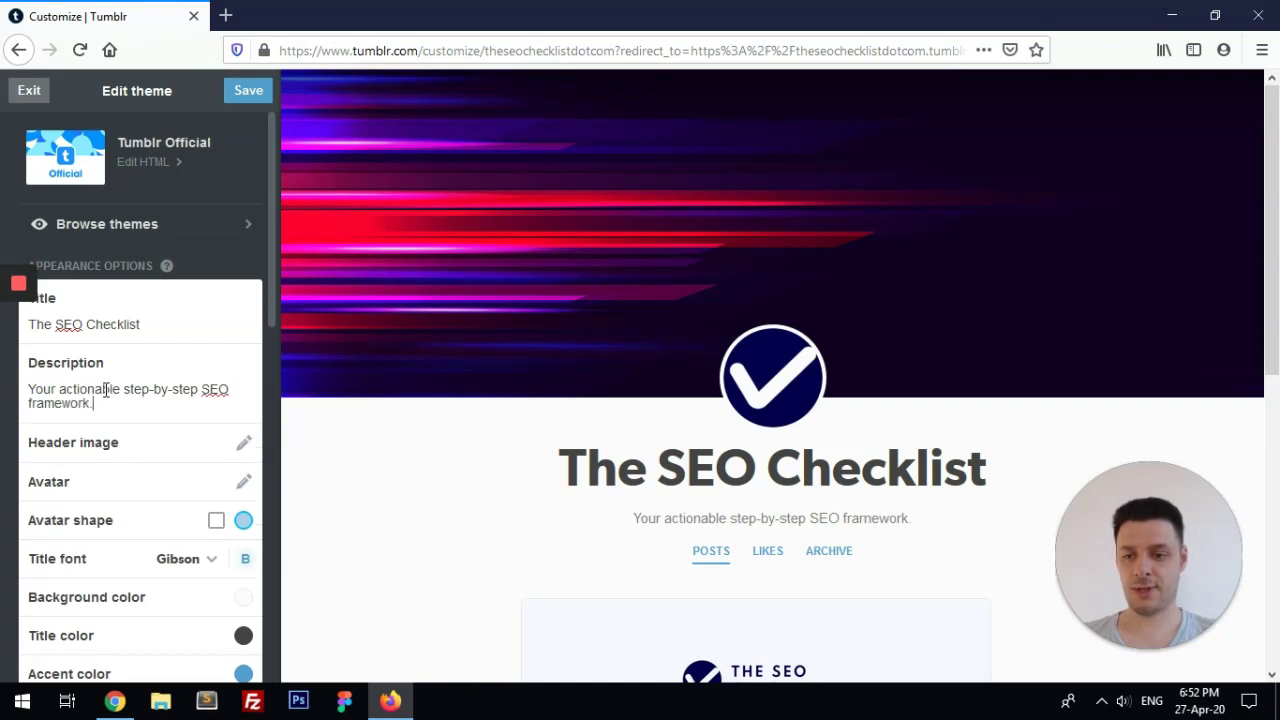
text( Download it)
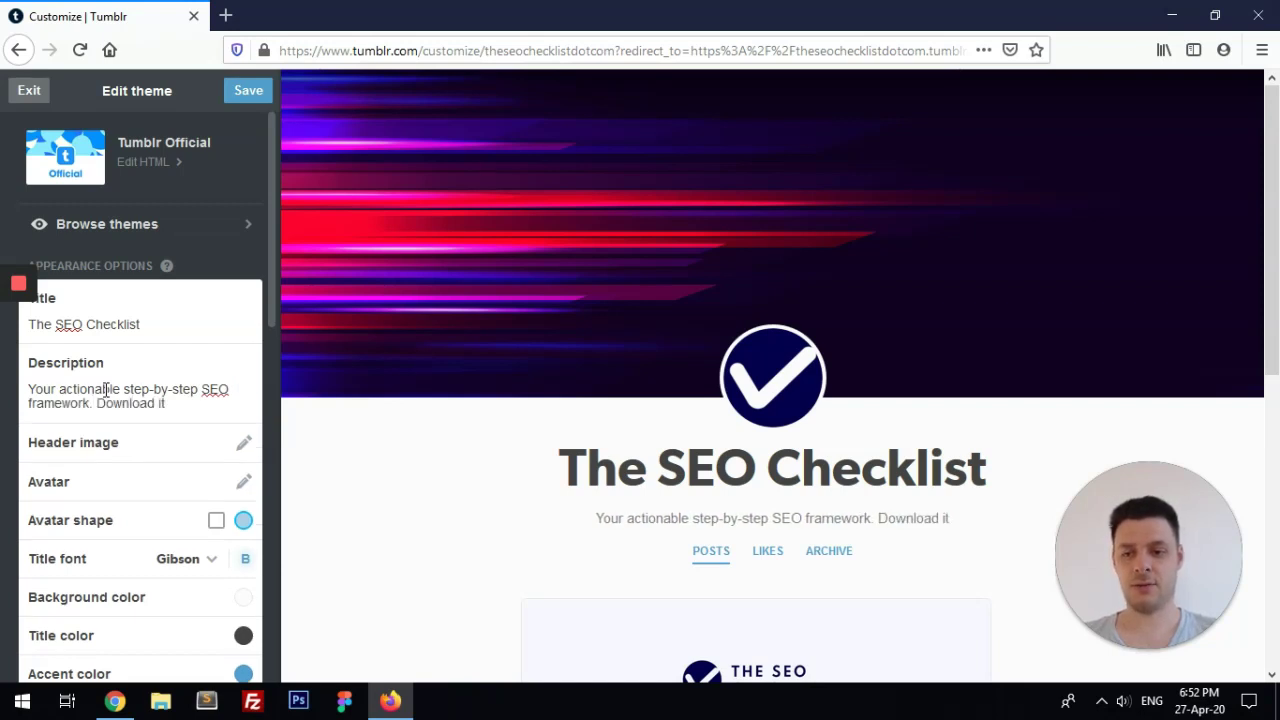
text( at)
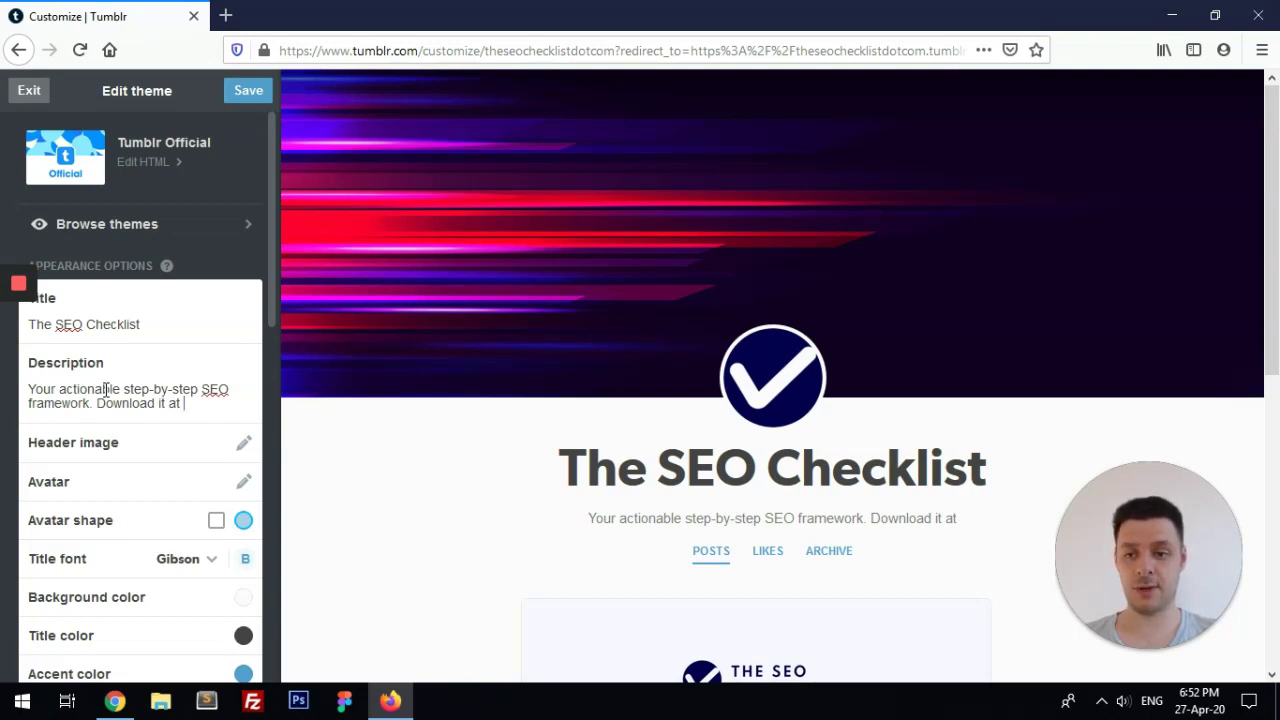
text(<)
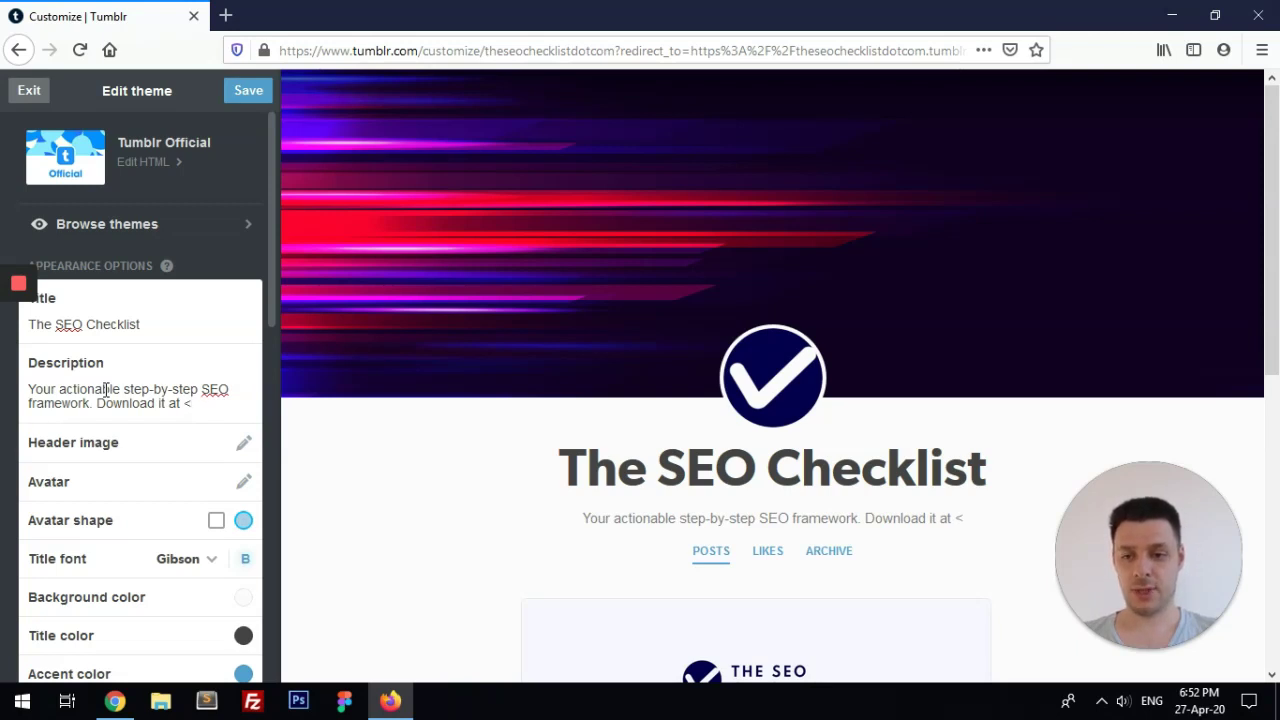
text(a href="")
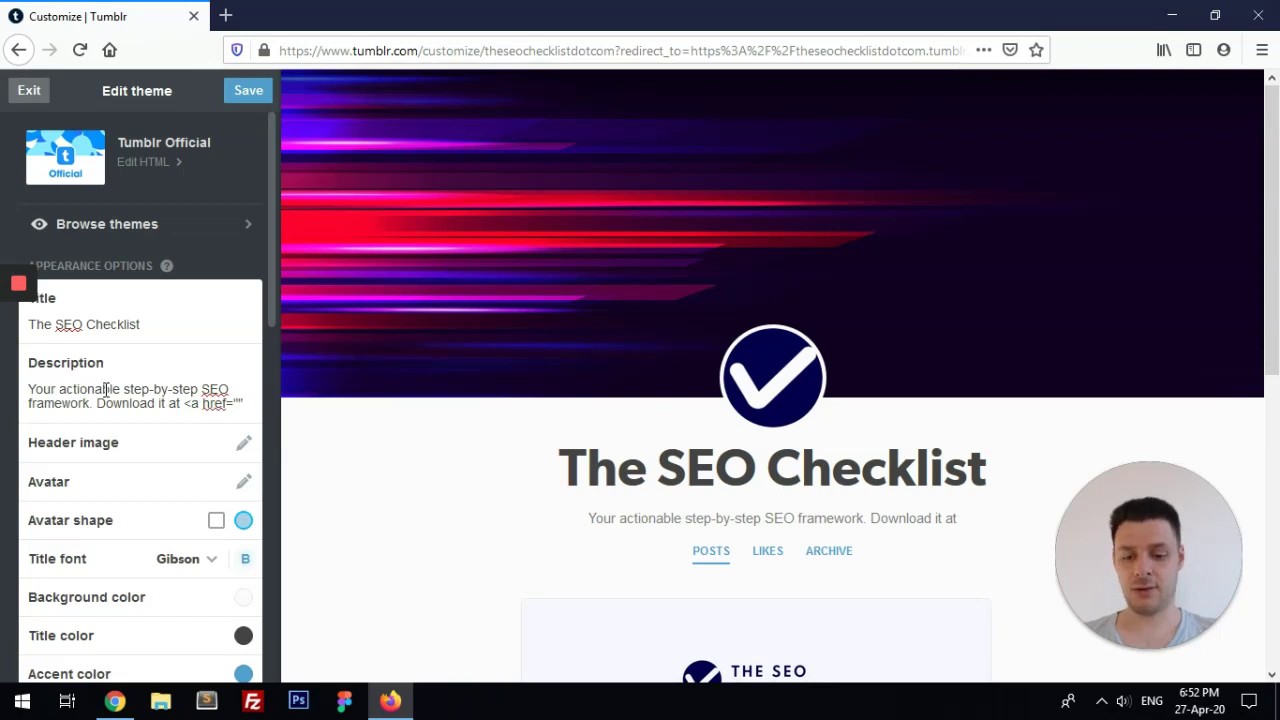
key(Left)
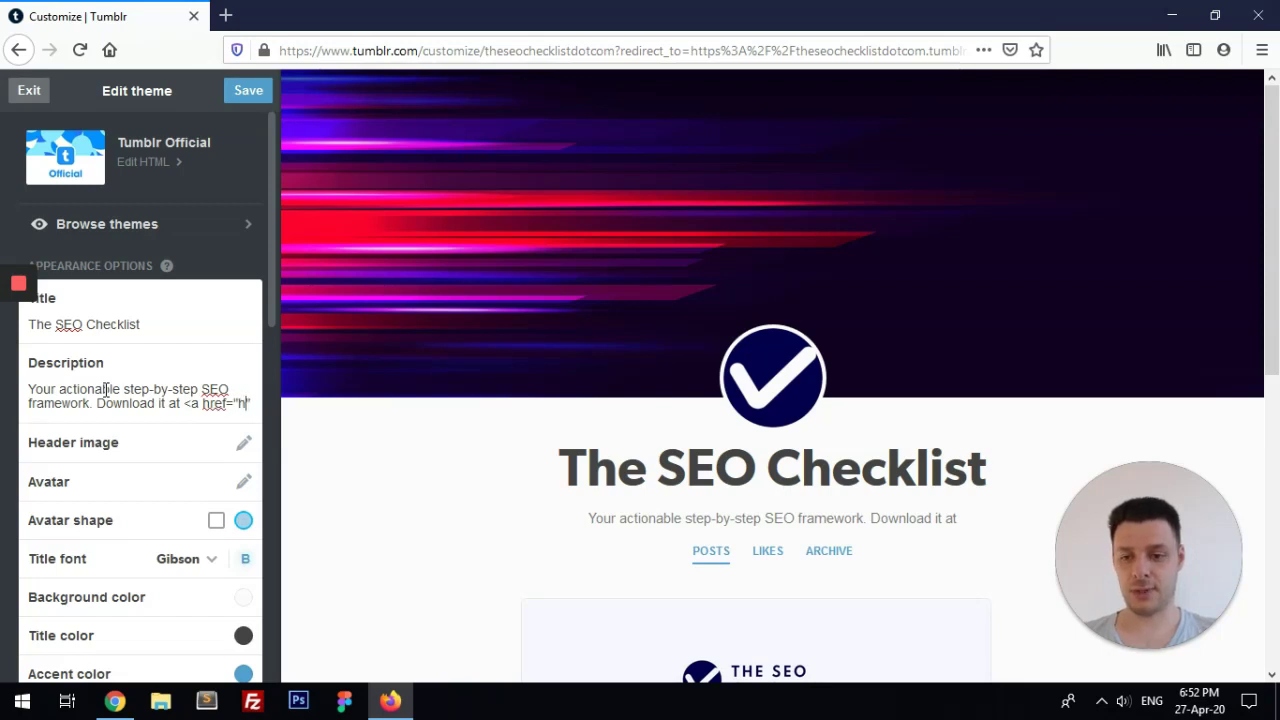
text(htpp)
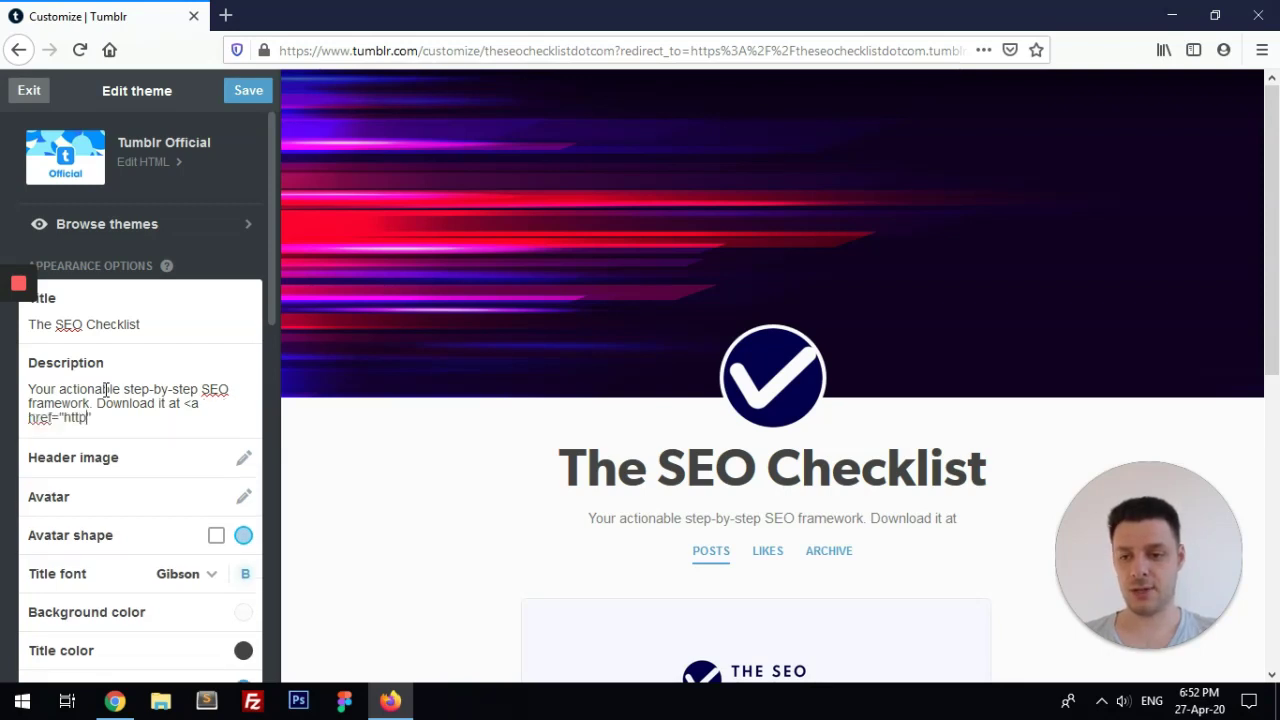
text(s://theseochec)
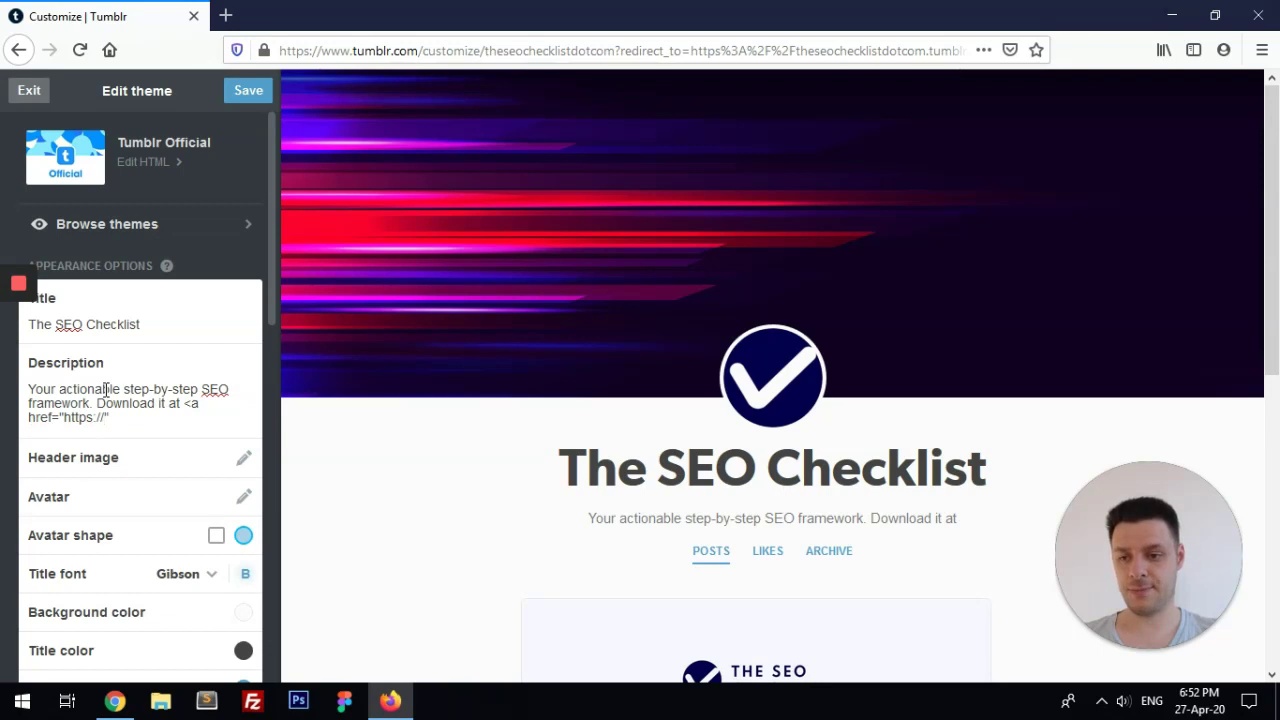
text(klist.com/)
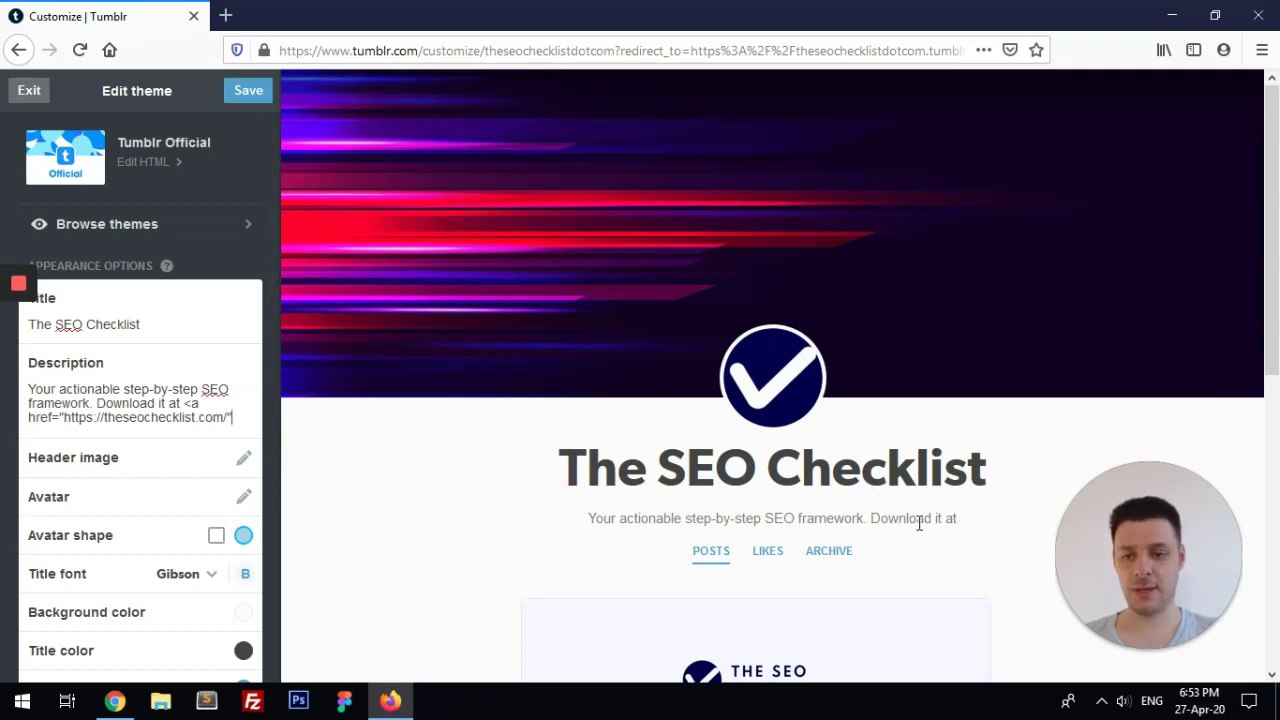
text(>)
text(The SEO Che)
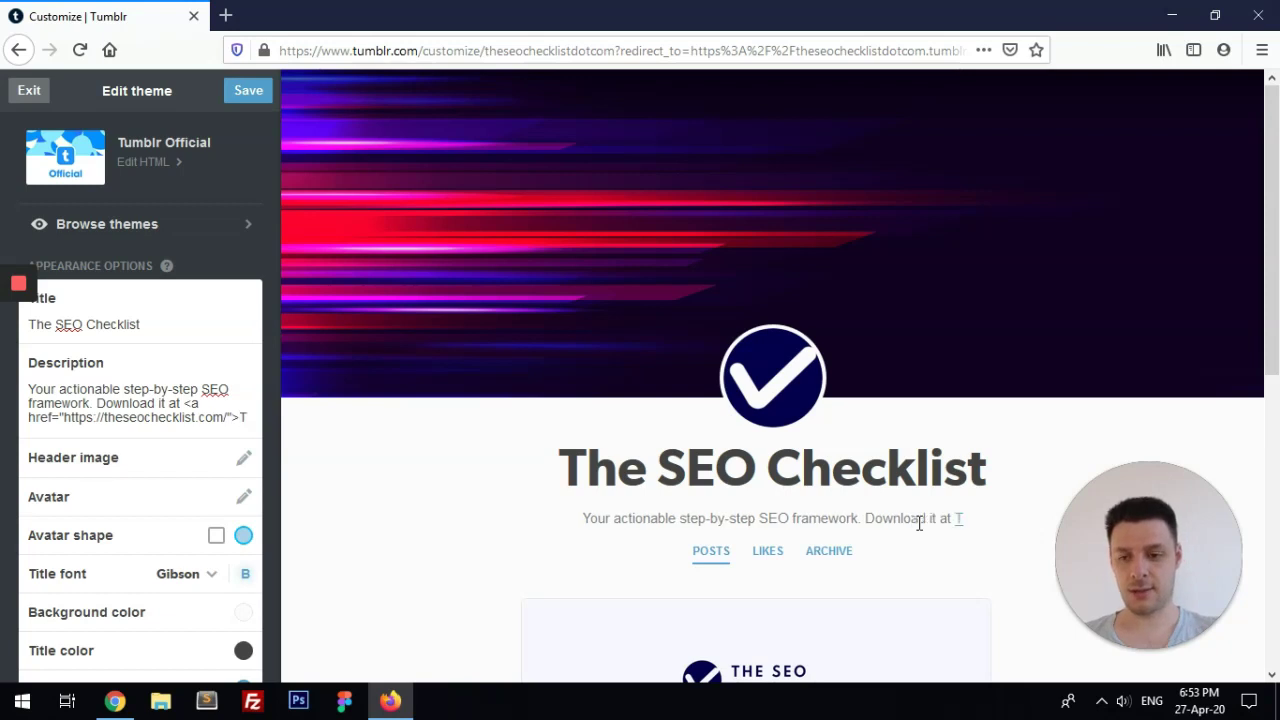
text(cklist)
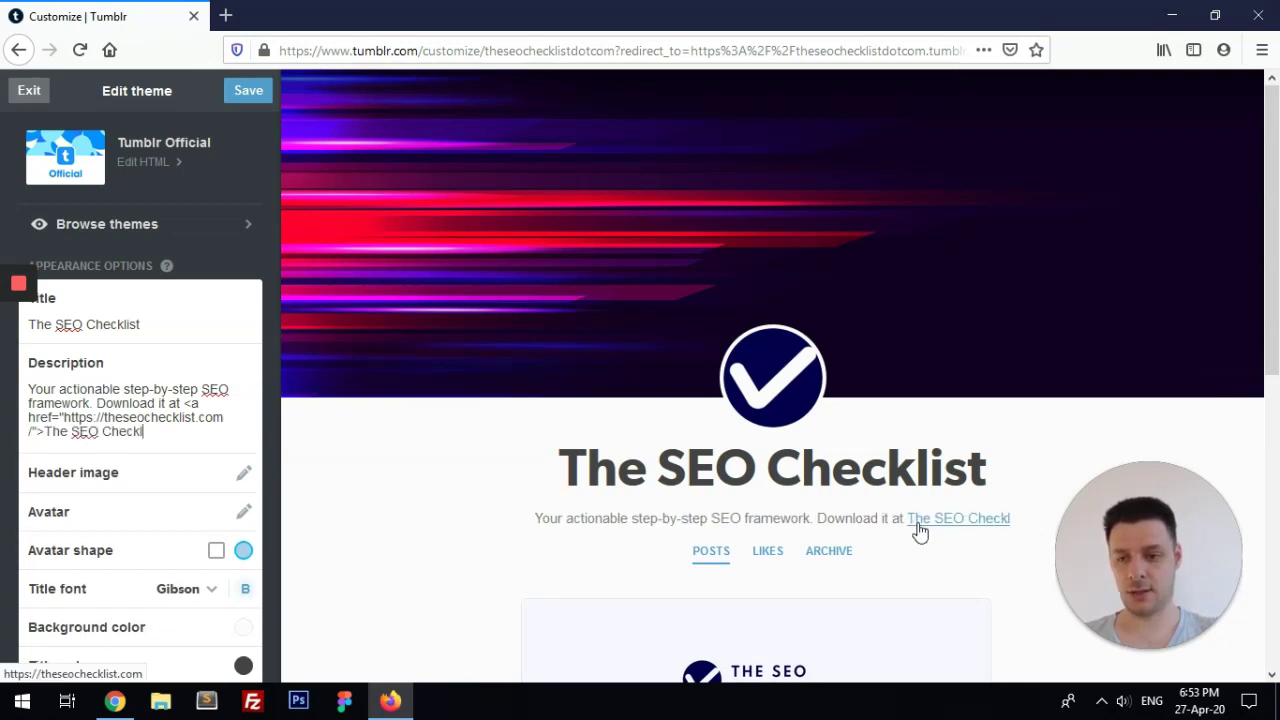
text(</a>)
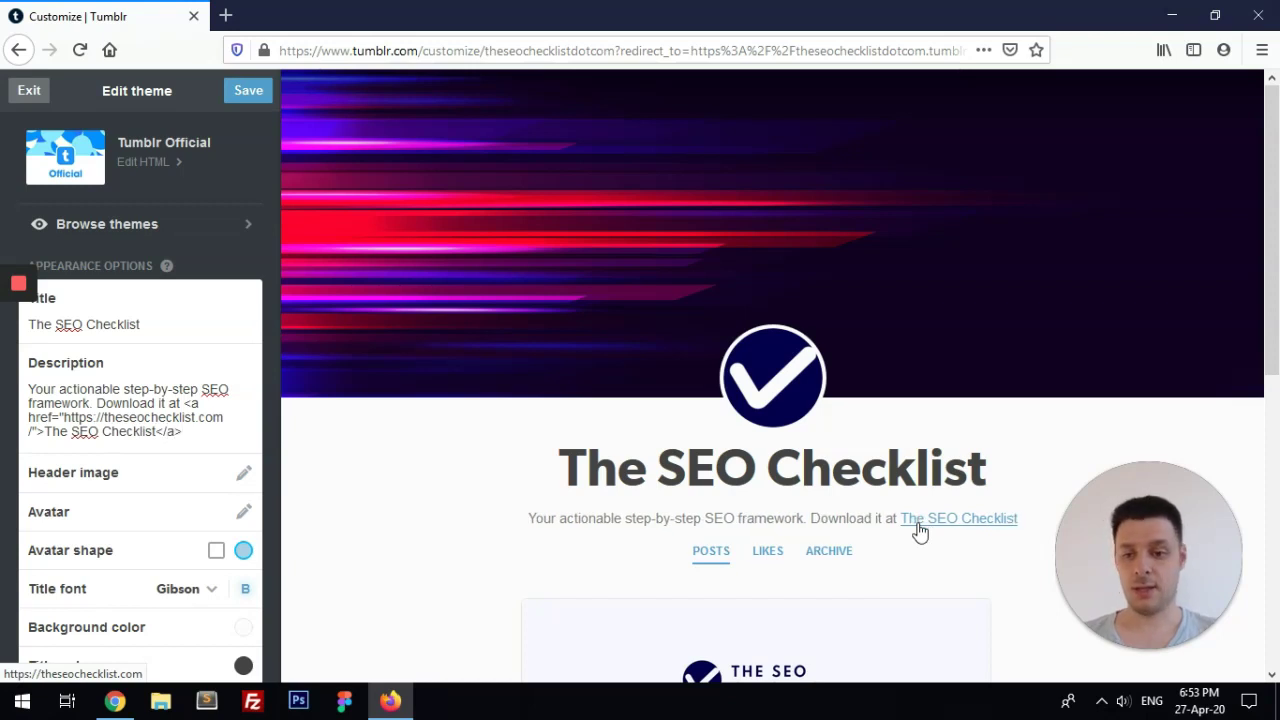
- Save the theme changes and exit to the public blog to check the description line
click(248, 91)
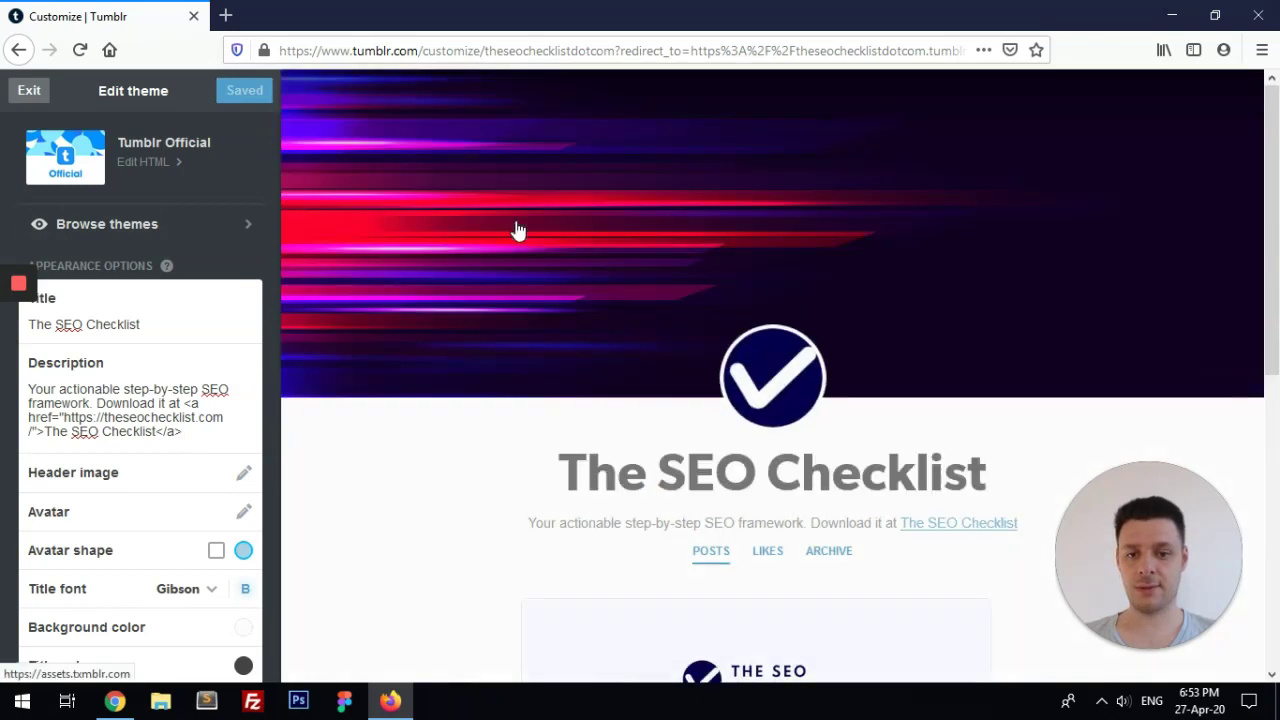
click(27, 92)
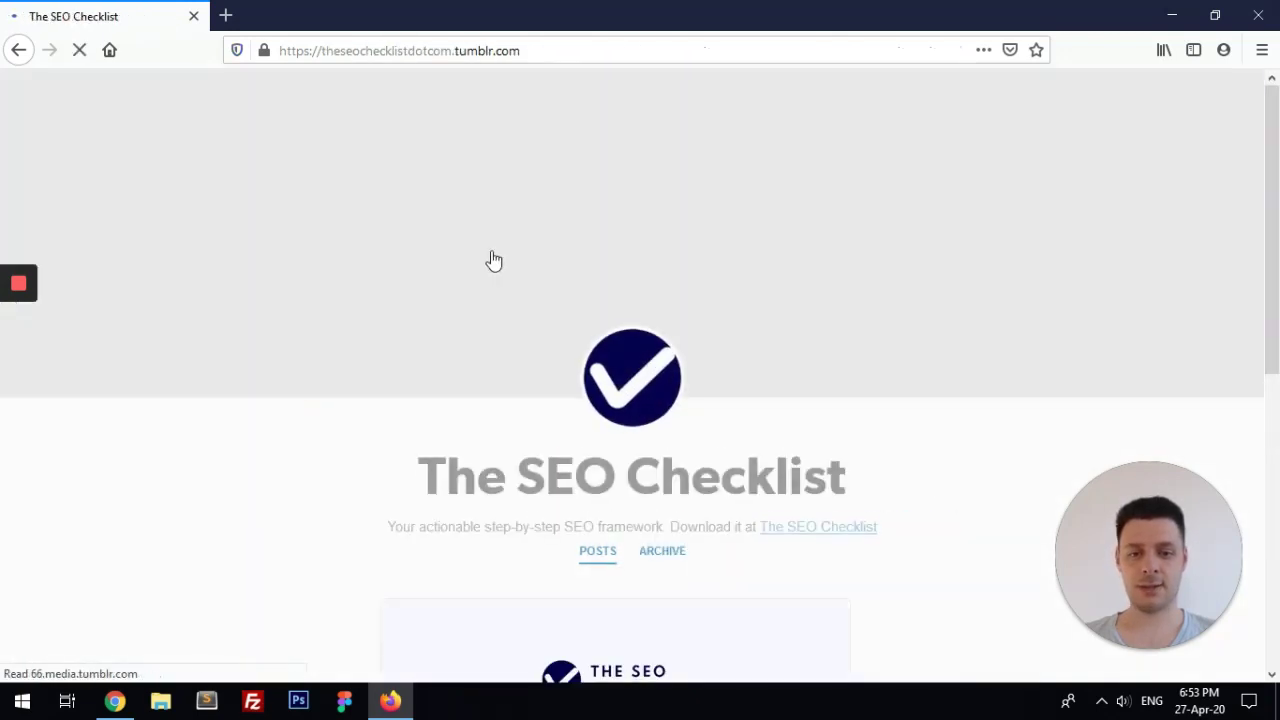
scroll(489, 263, down, 1)
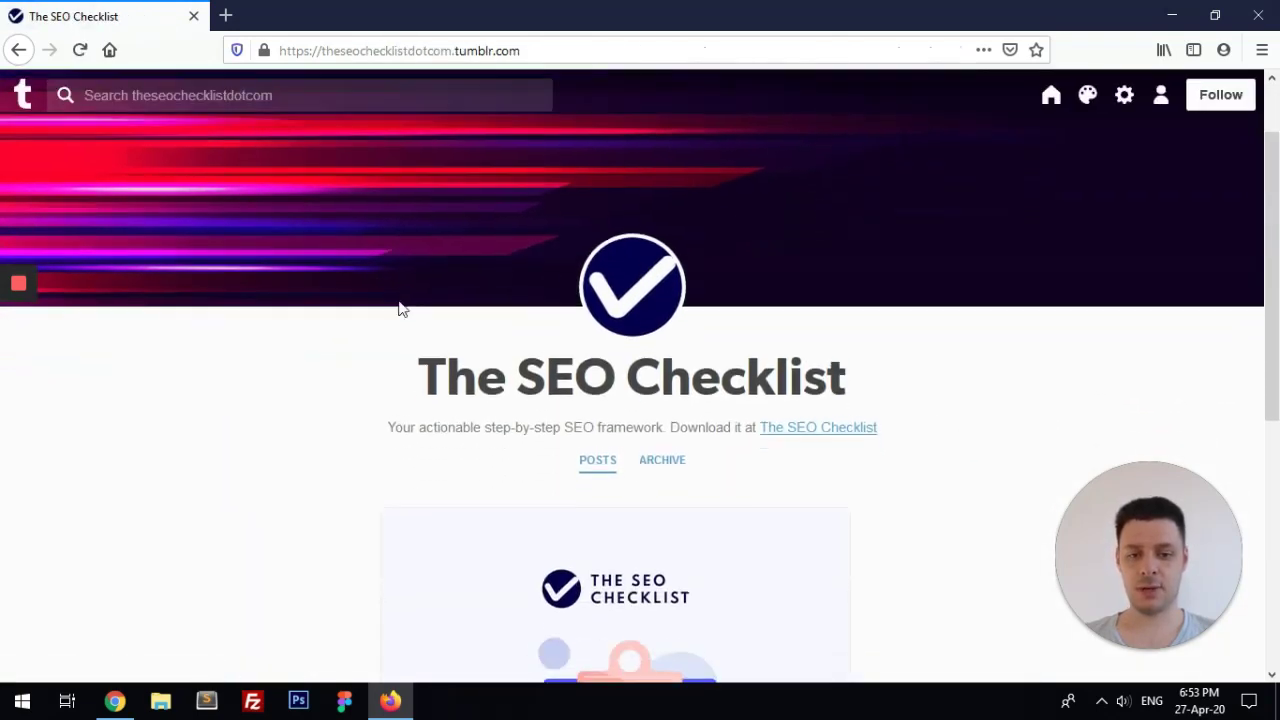
drag(911, 429, 632, 430)
click(632, 430)
- Inspect the HTML of the "The SEO Checklist" link in the blog description with the developer tools
right_click(790, 436)
key(Escape)
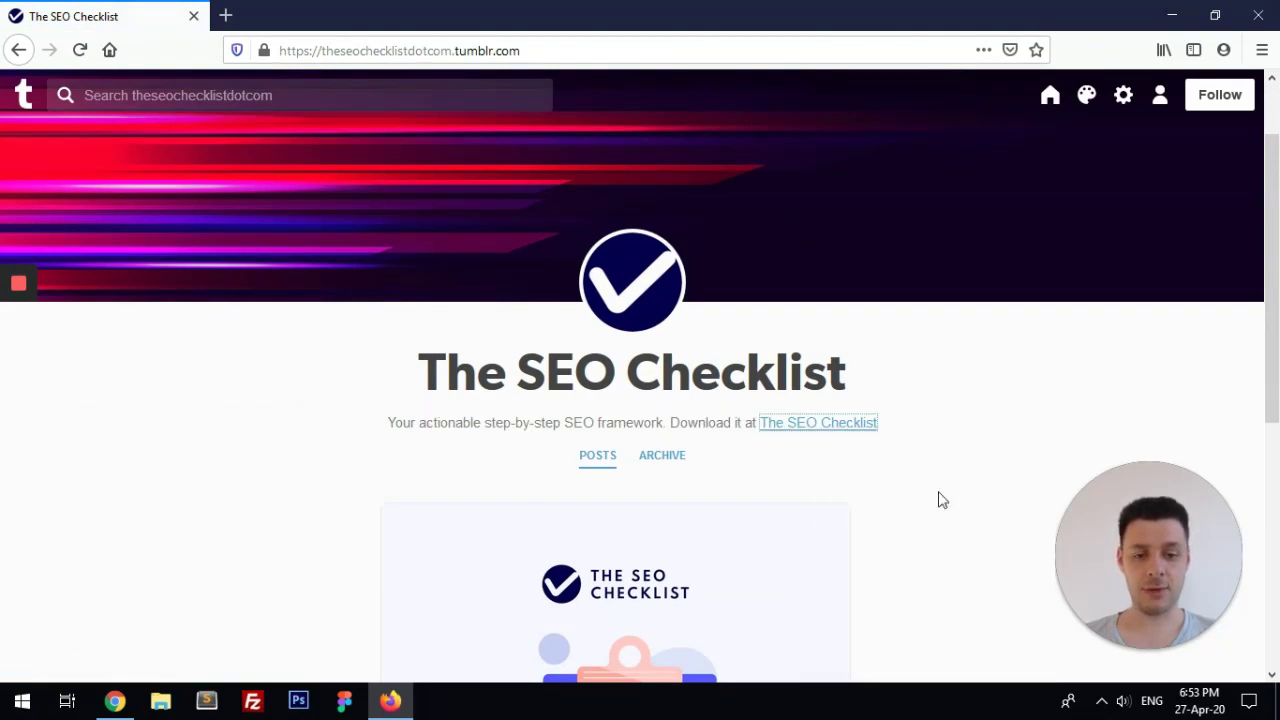
key(F12)
drag(812, 368, 664, 269)
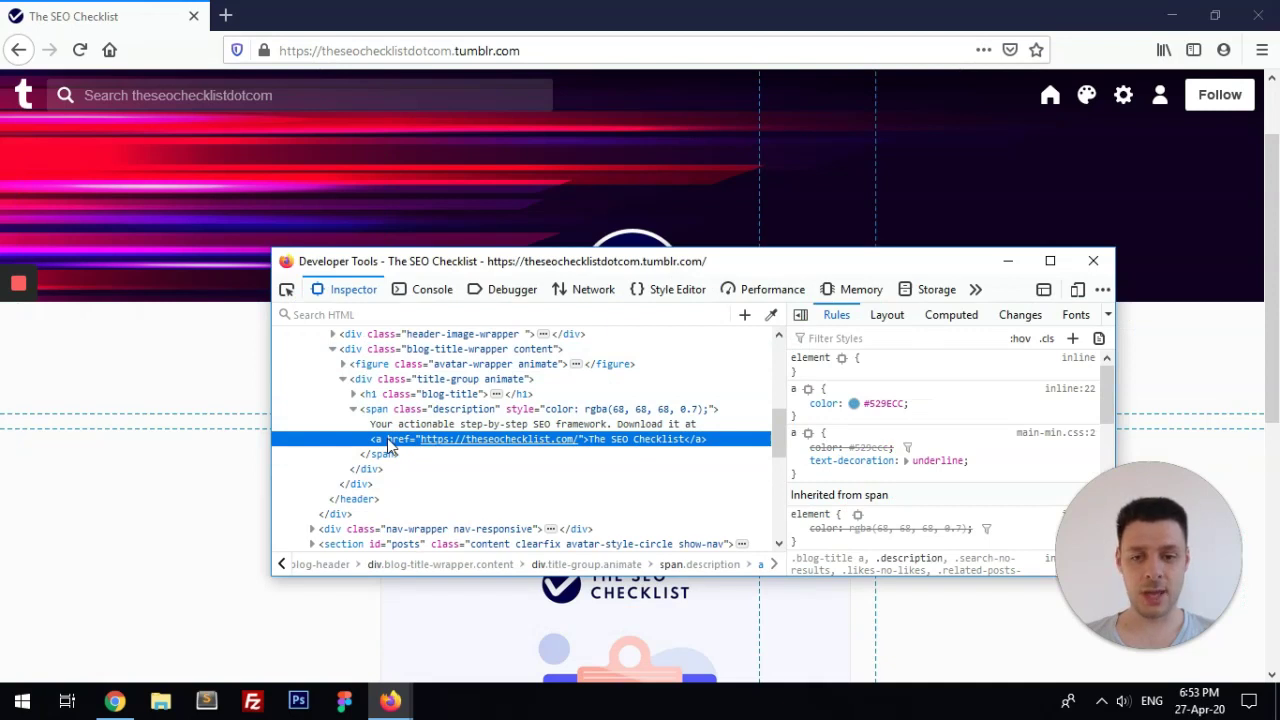
key(F12)
- Inspect the HTML of the theseochecklist.com link in the post's caption to examine its href
scroll(97, 503, down, 3)
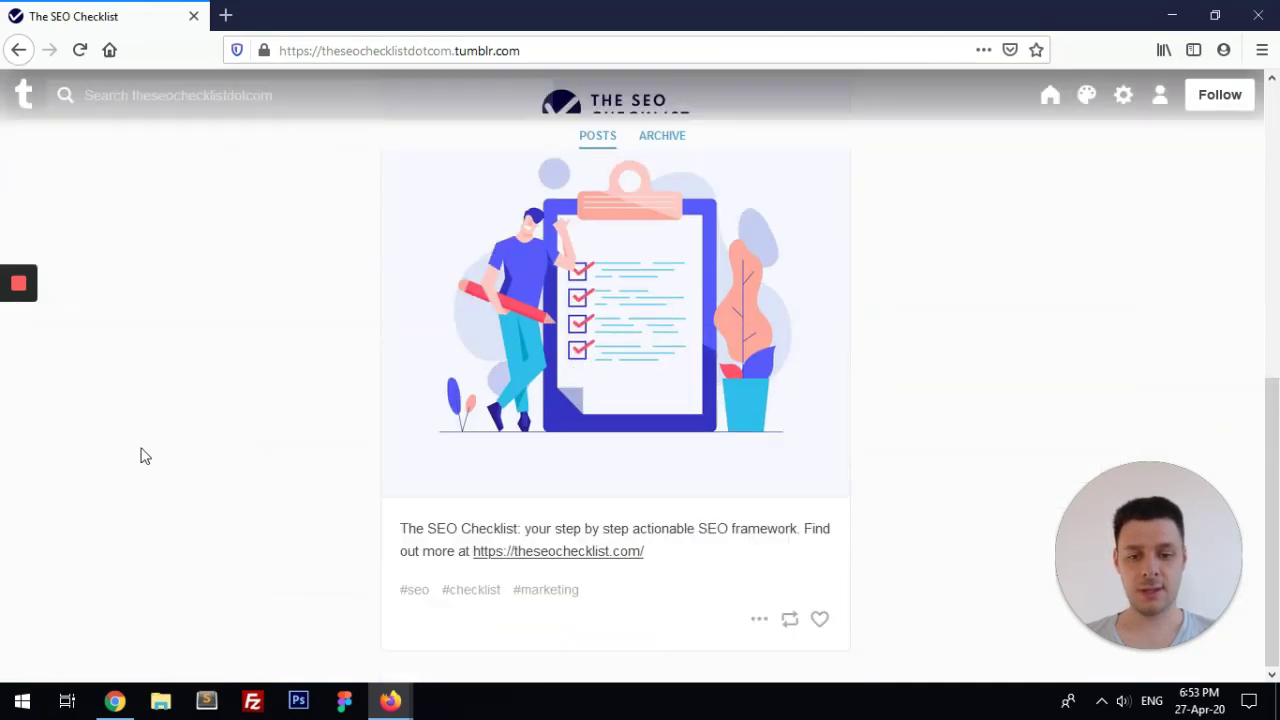
right_click(571, 550)
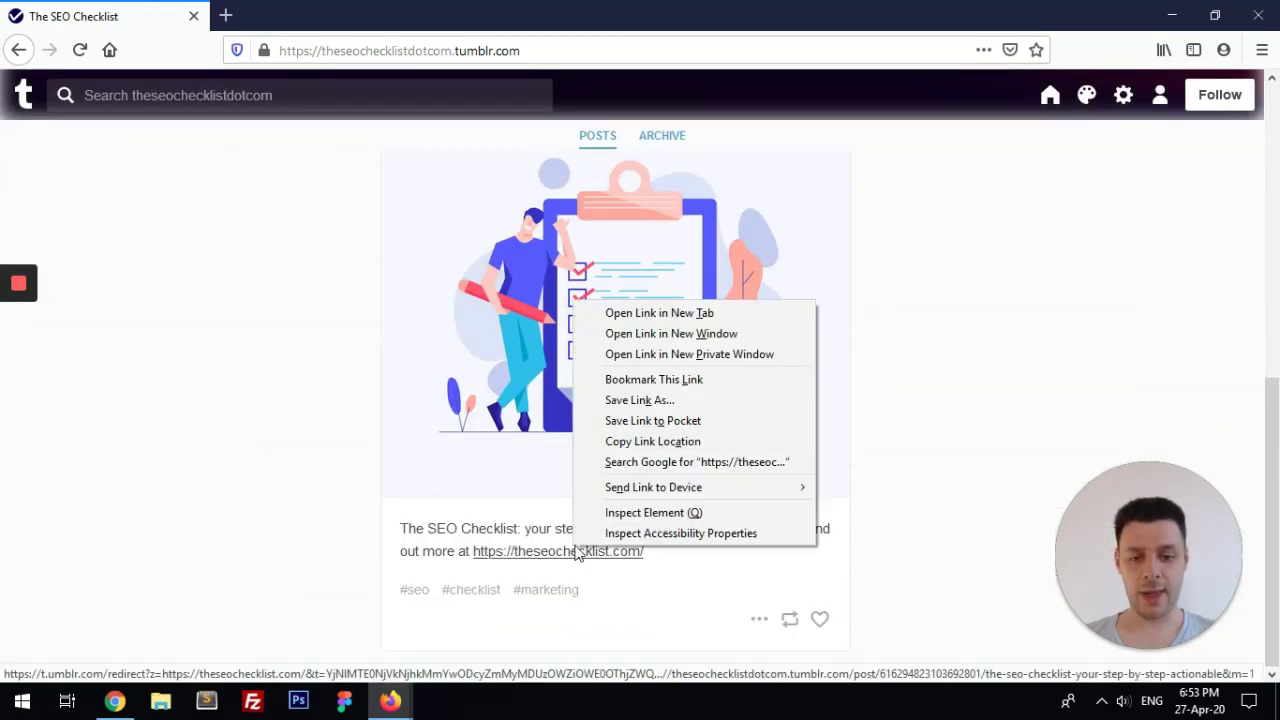
click(657, 509)
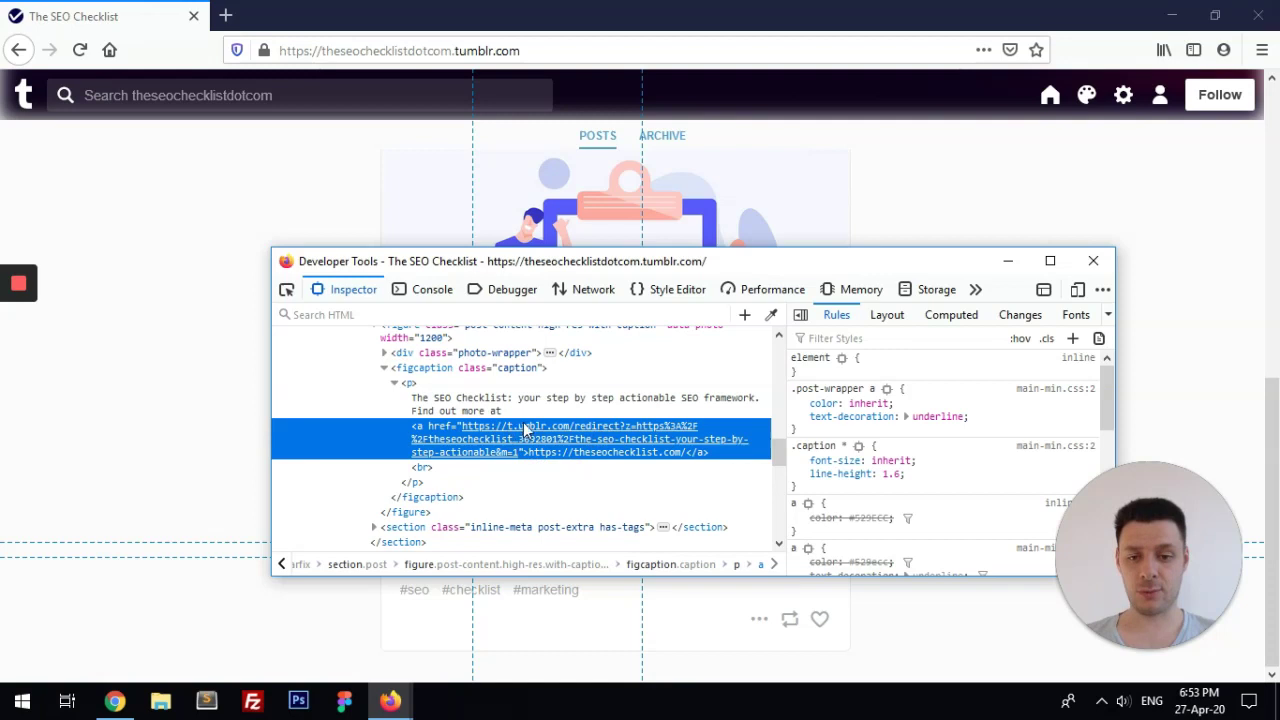
click(1007, 261)
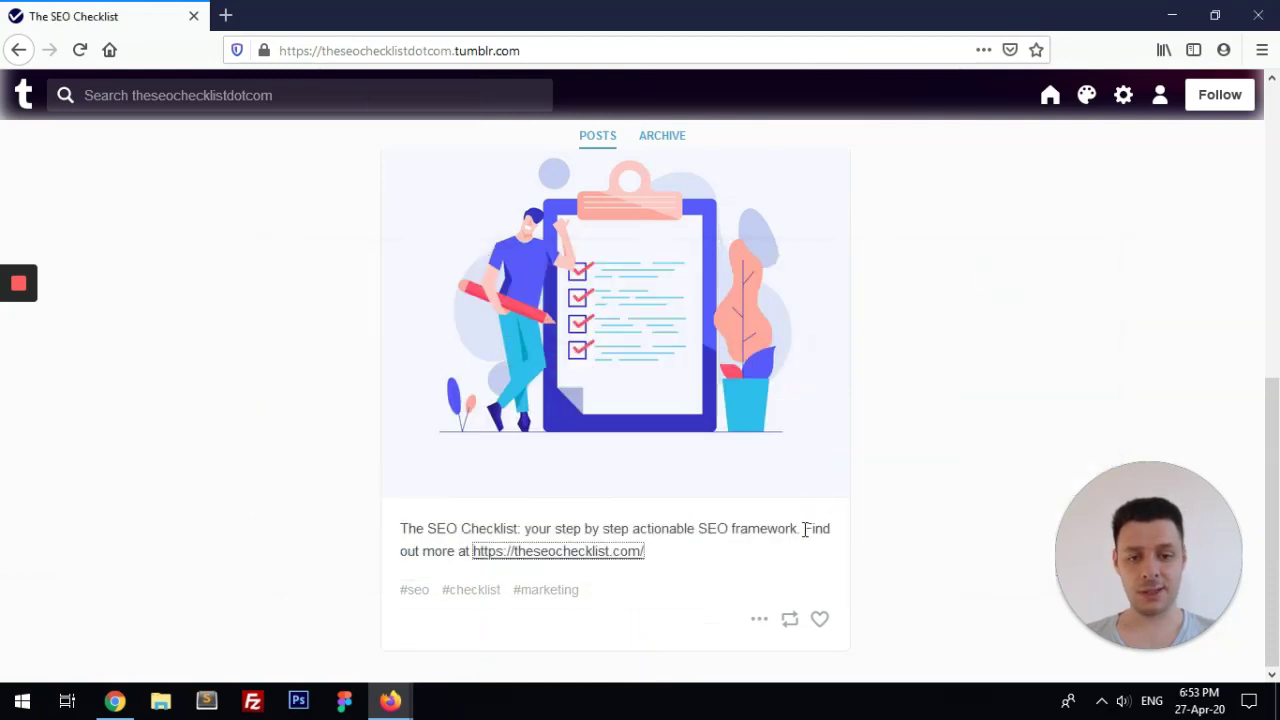
- Go back to the blog header and inspect the description link's markup again for comparison with the post link
scroll(814, 430, up, 1)
scroll(814, 425, up, 5)
right_click(837, 517)
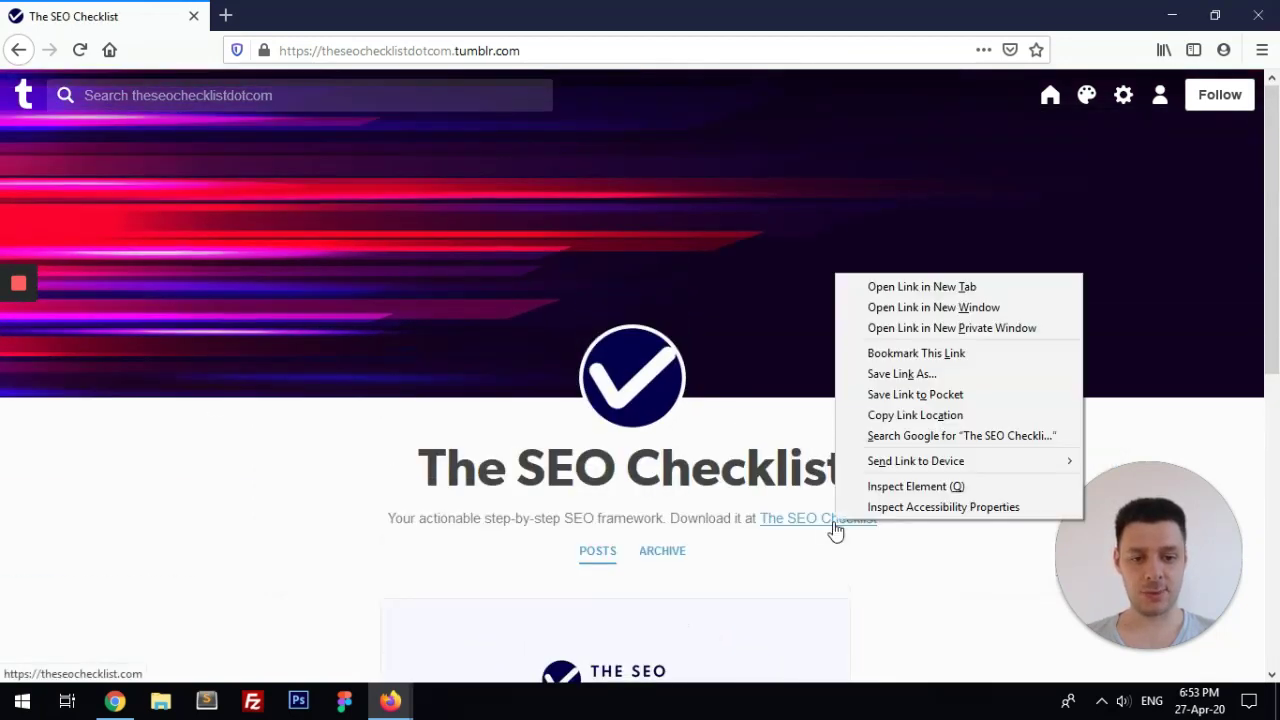
click(910, 486)
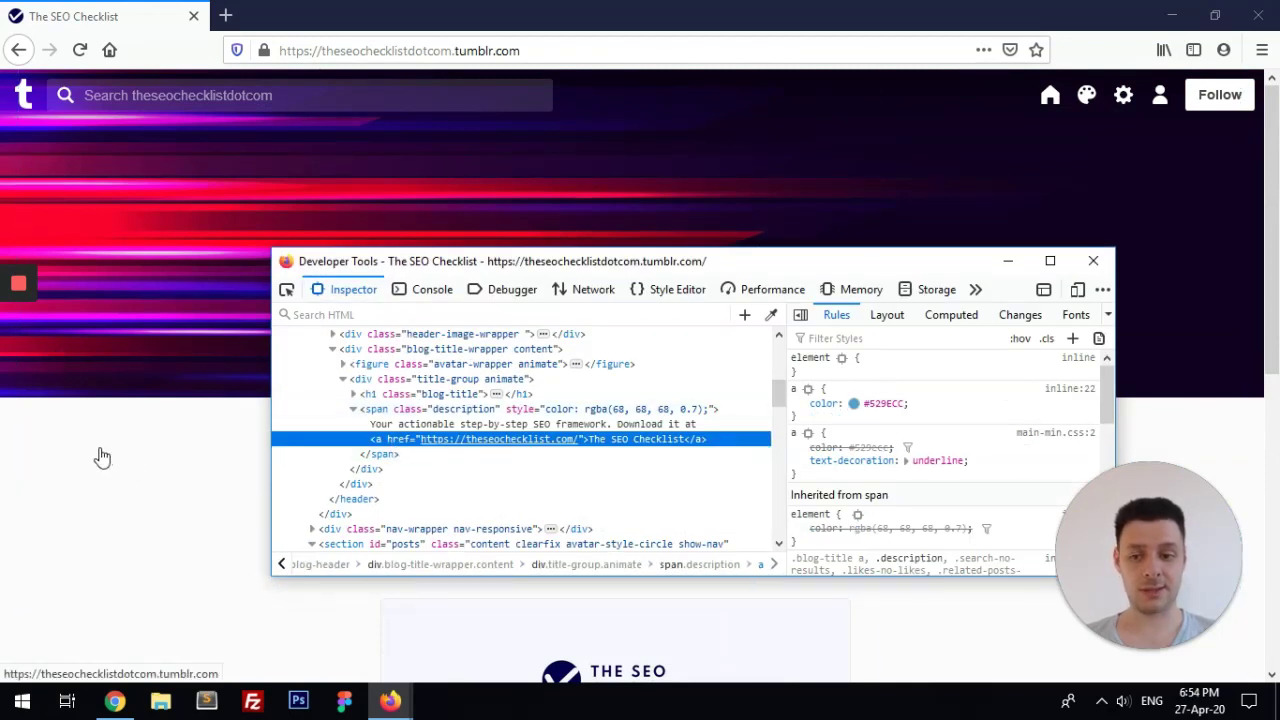
click(140, 548)
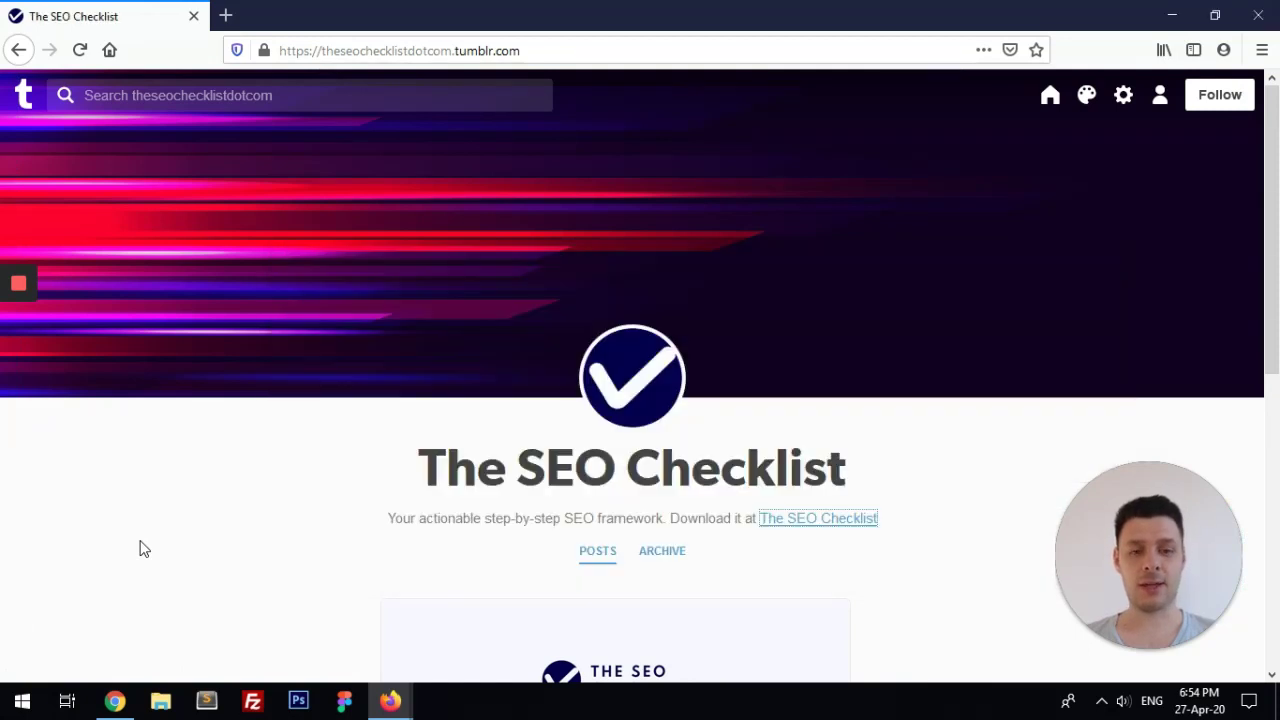
- Open the blog's settings page and look at the description shown under the blog title
click(1125, 97)
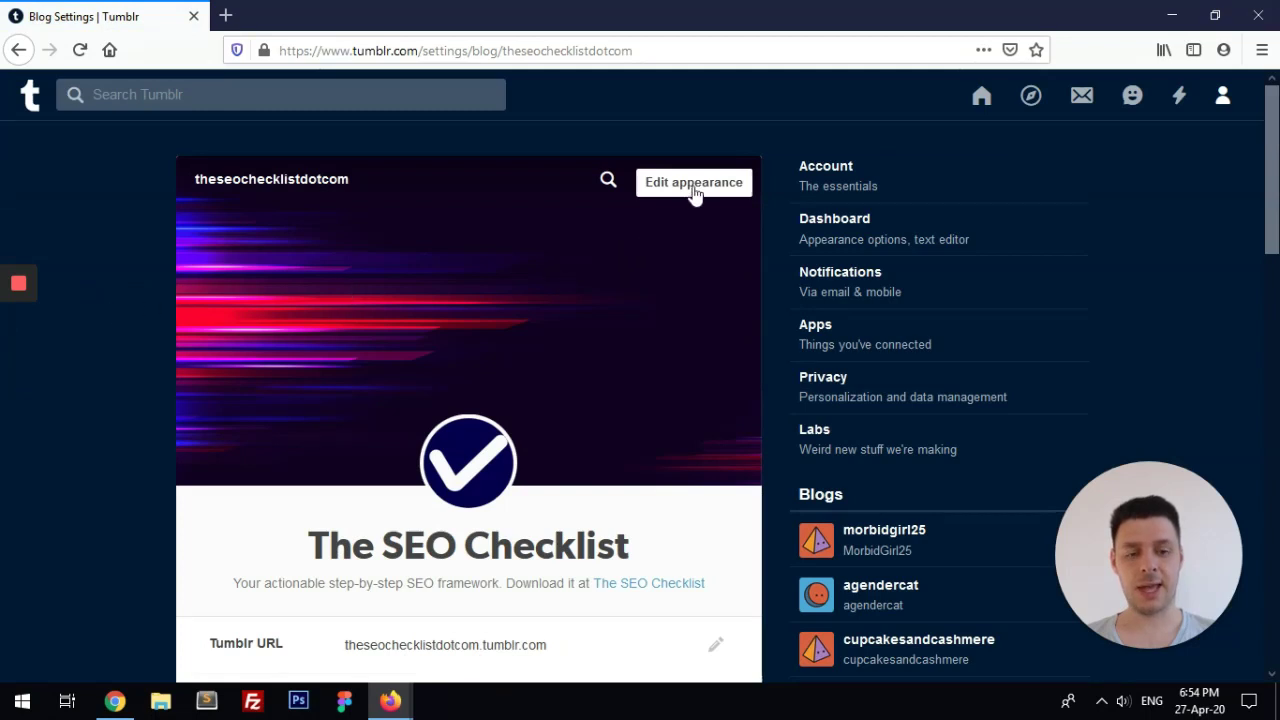
double_click(546, 586)
click(571, 586)
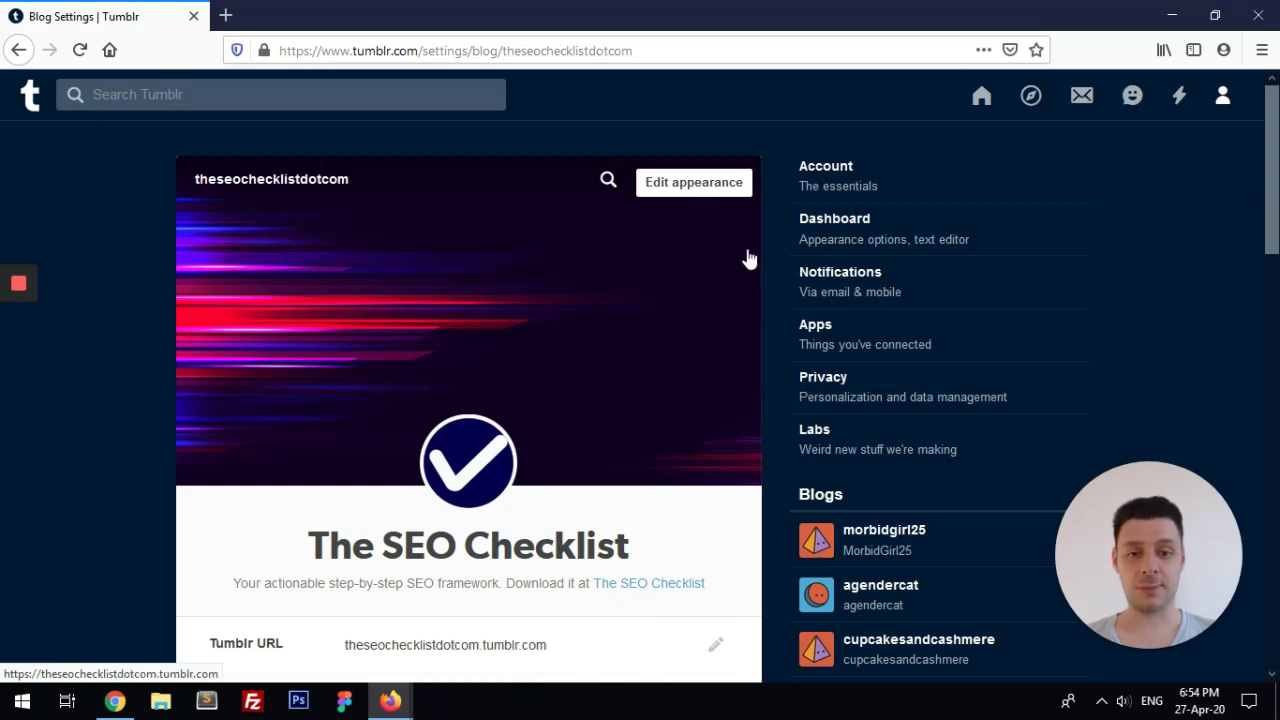
- Wrap "The SEO Checklist" in the blog description in an HTML <a href=""> link, save the appearance, and return to the blog page
click(697, 184)
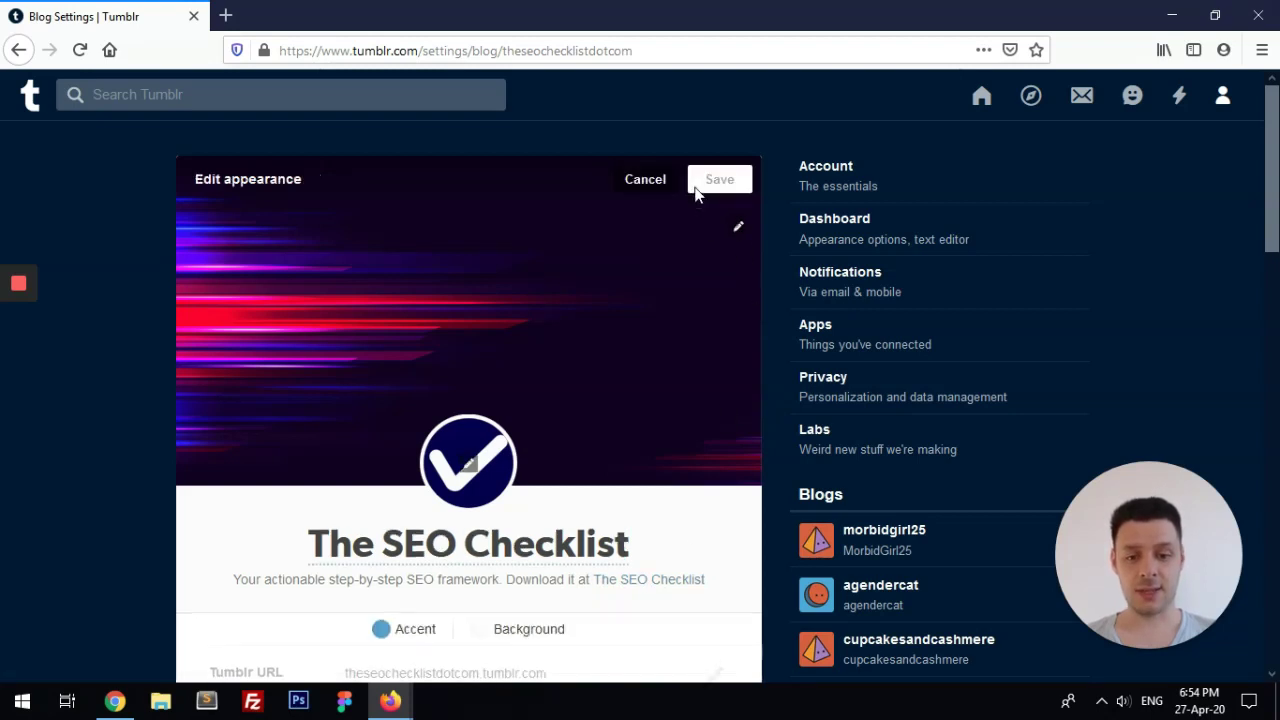
click(478, 585)
drag(406, 581, 642, 583)
click(594, 581)
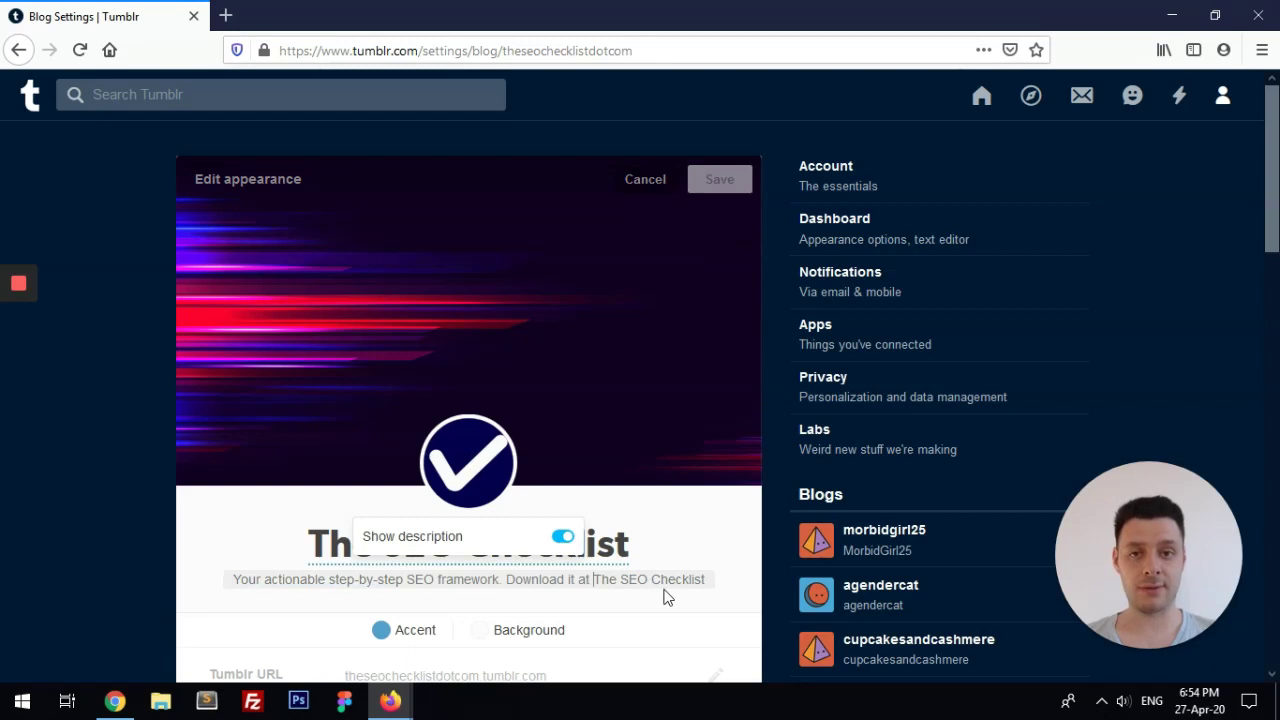
text(<a href-)
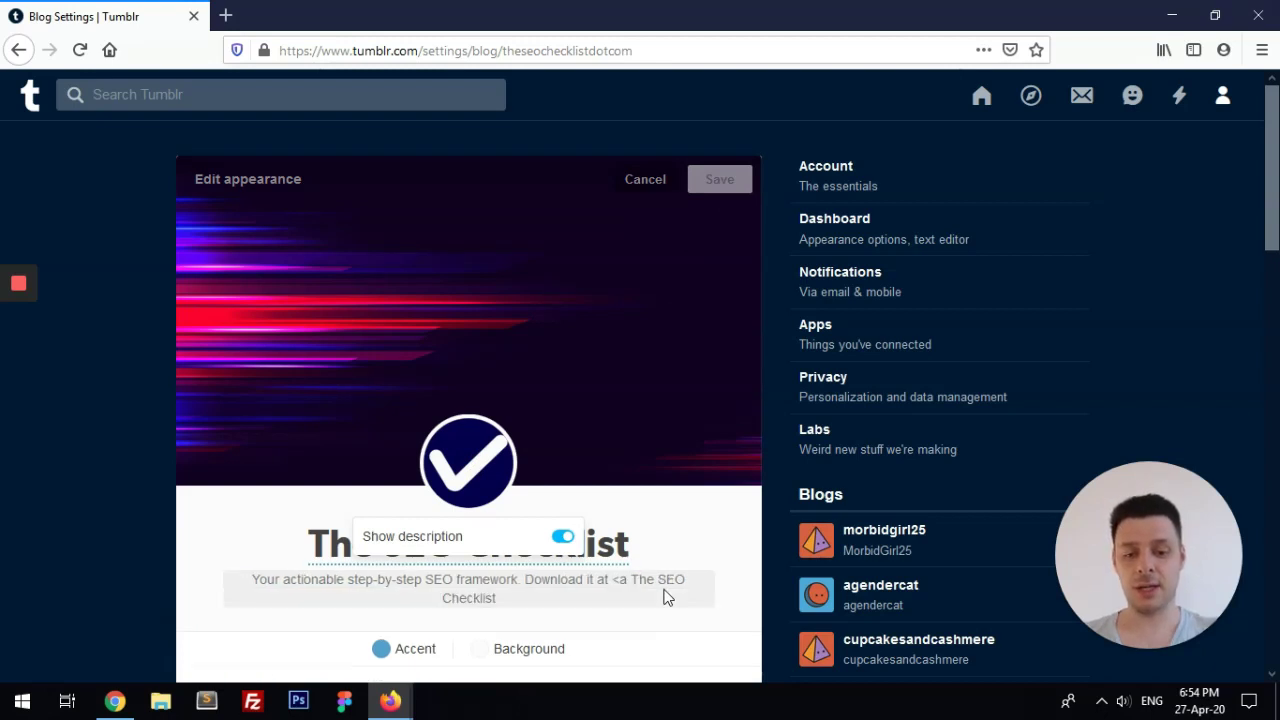
text("")
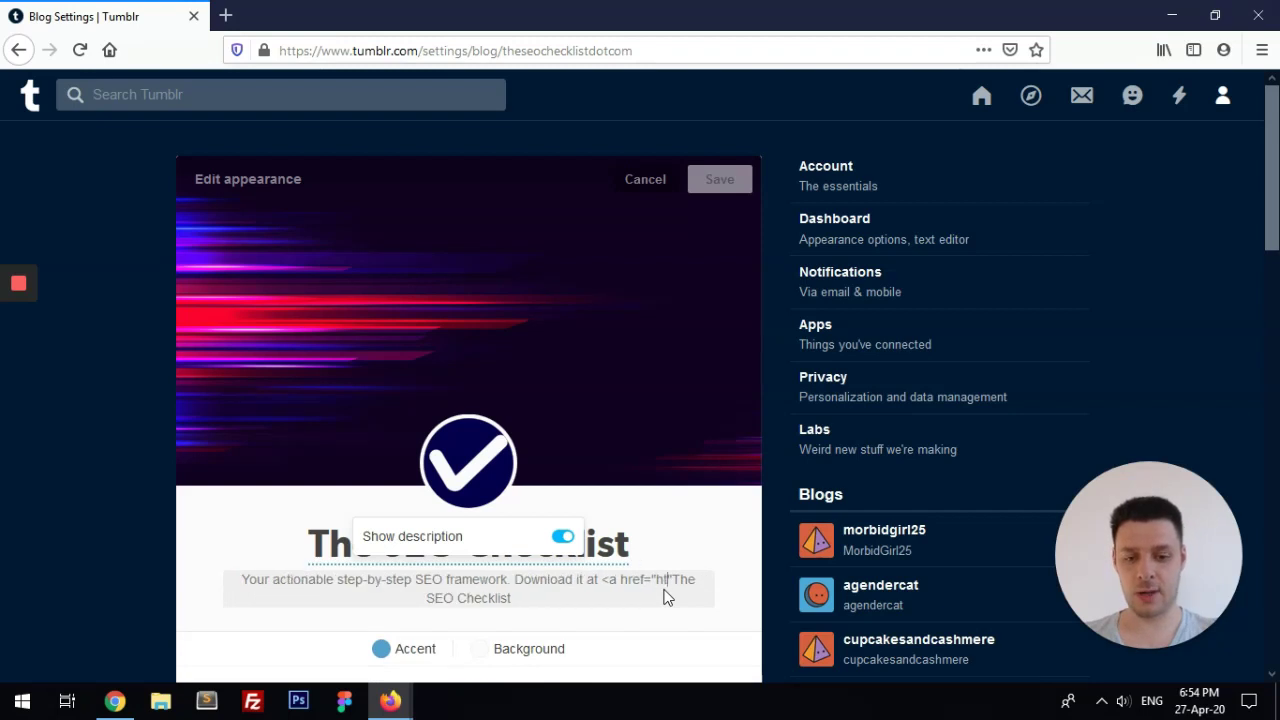
click(620, 374)
click(711, 185)
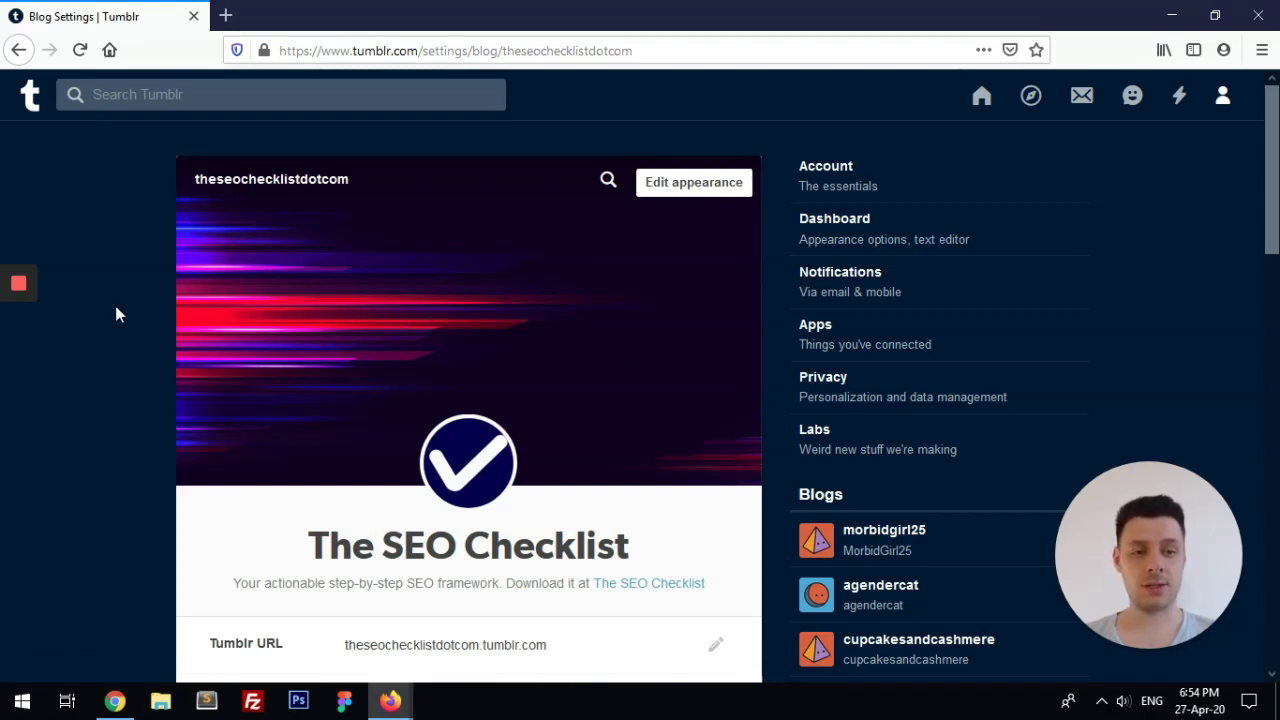
click(20, 52)
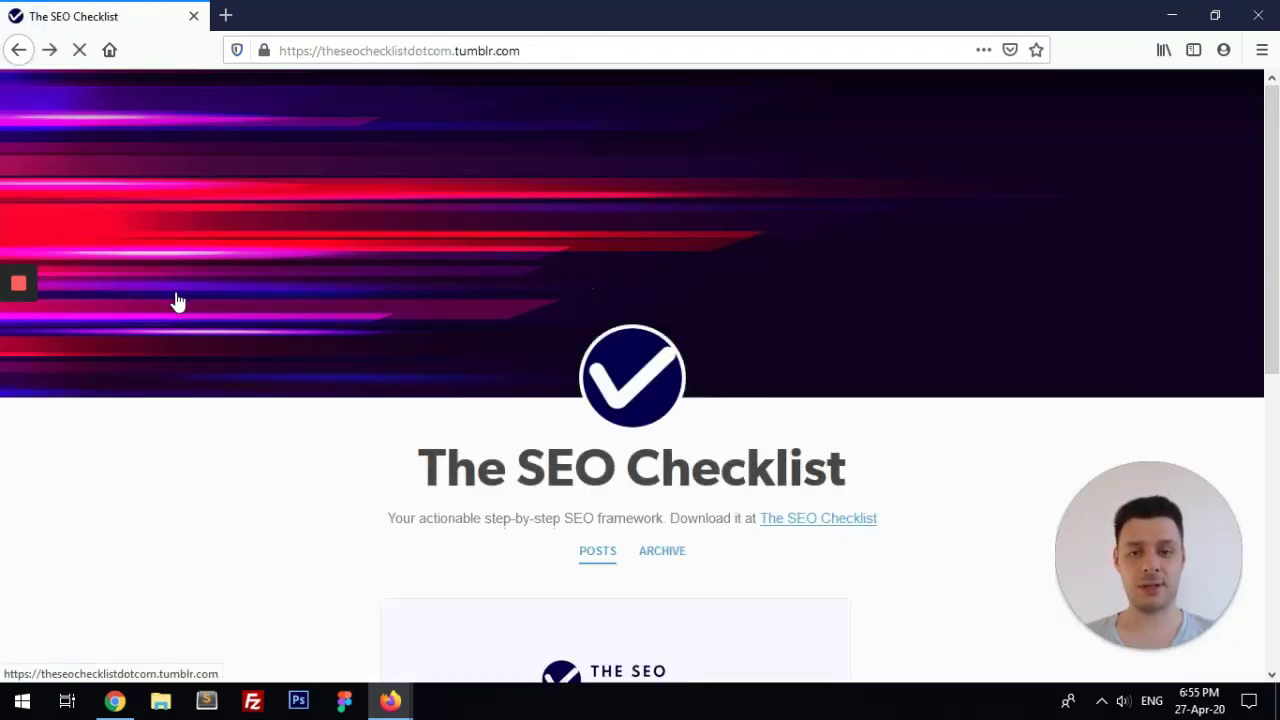